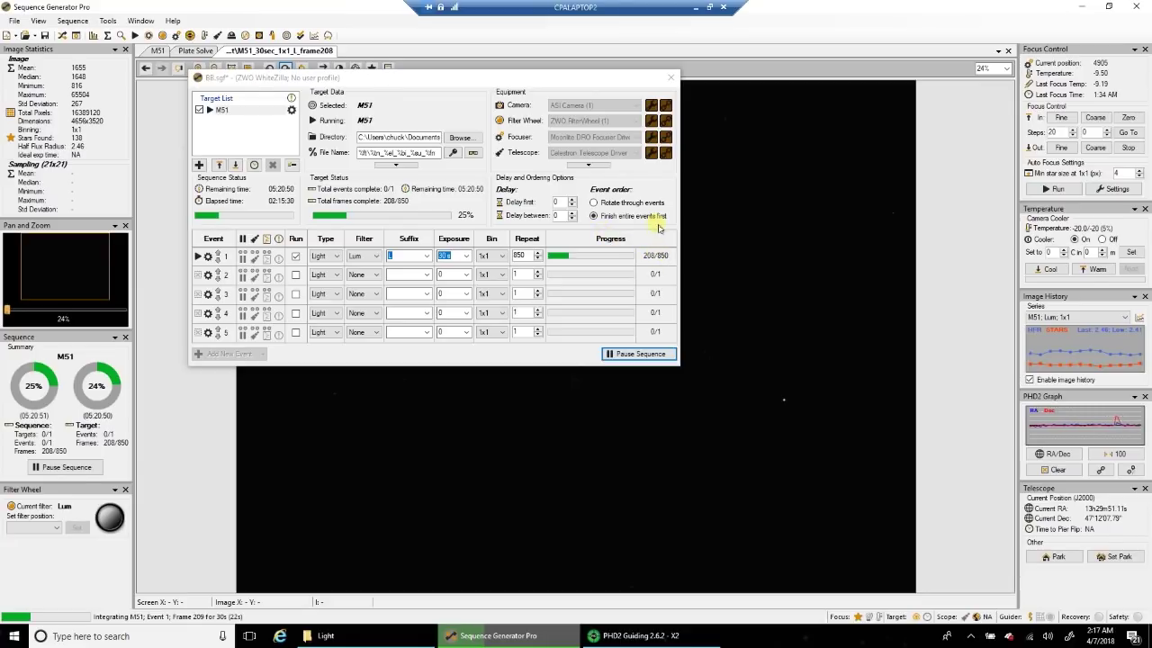
- Apply a medium auto stretch to the dark M51 frame in Sequence Generator Pro
{"action": "left_click", "coordinate": [672, 78]}
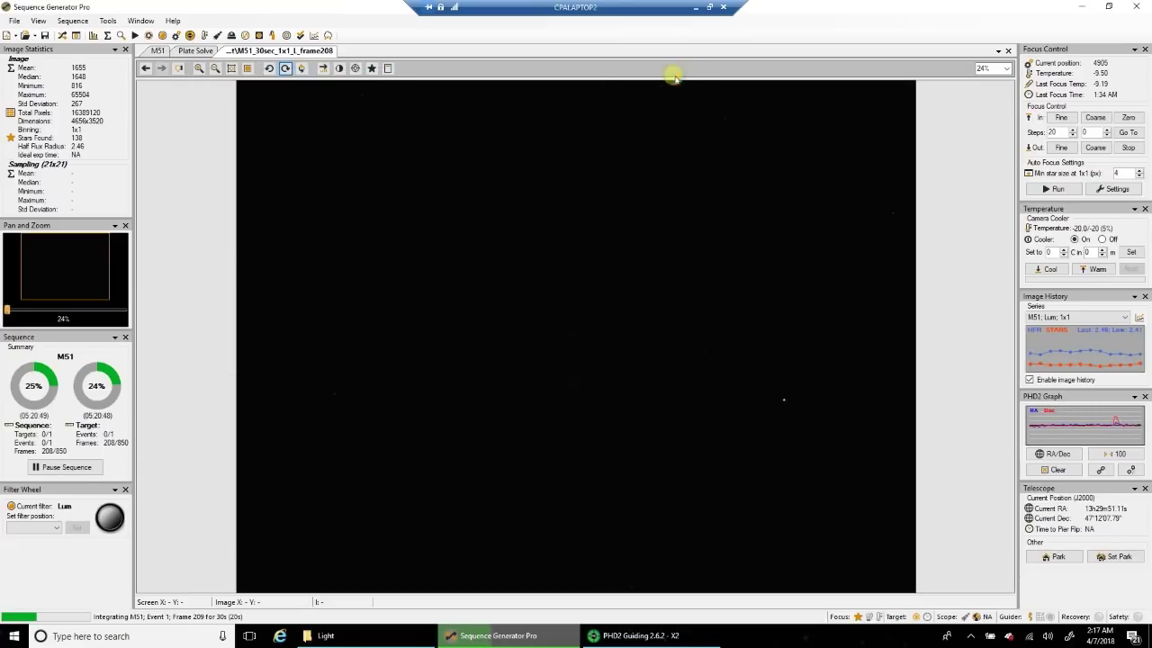
{"action": "right_click", "coordinate": [649, 134]}
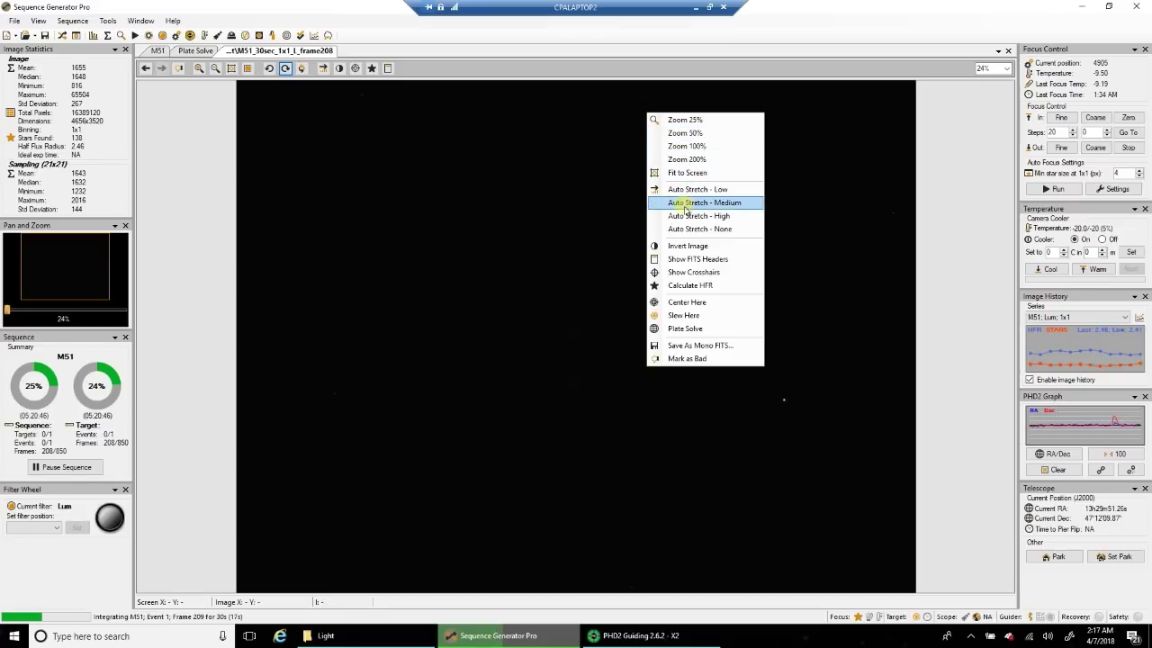
{"action": "left_click", "coordinate": [686, 205]}
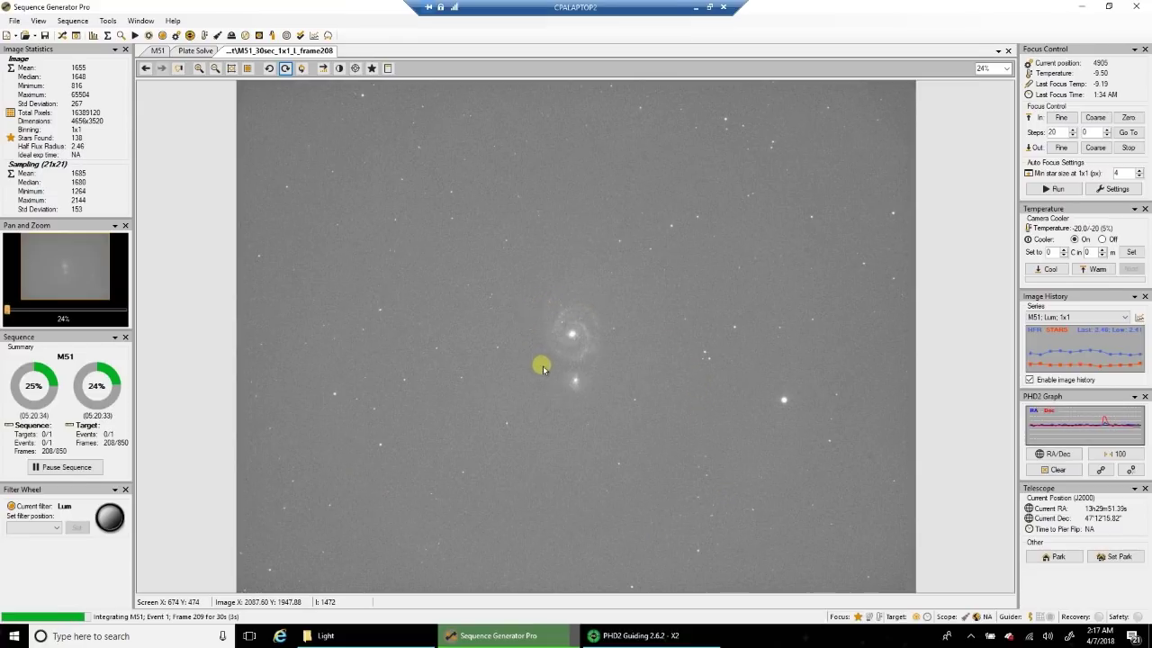
{"action": "left_click", "coordinate": [620, 639]}
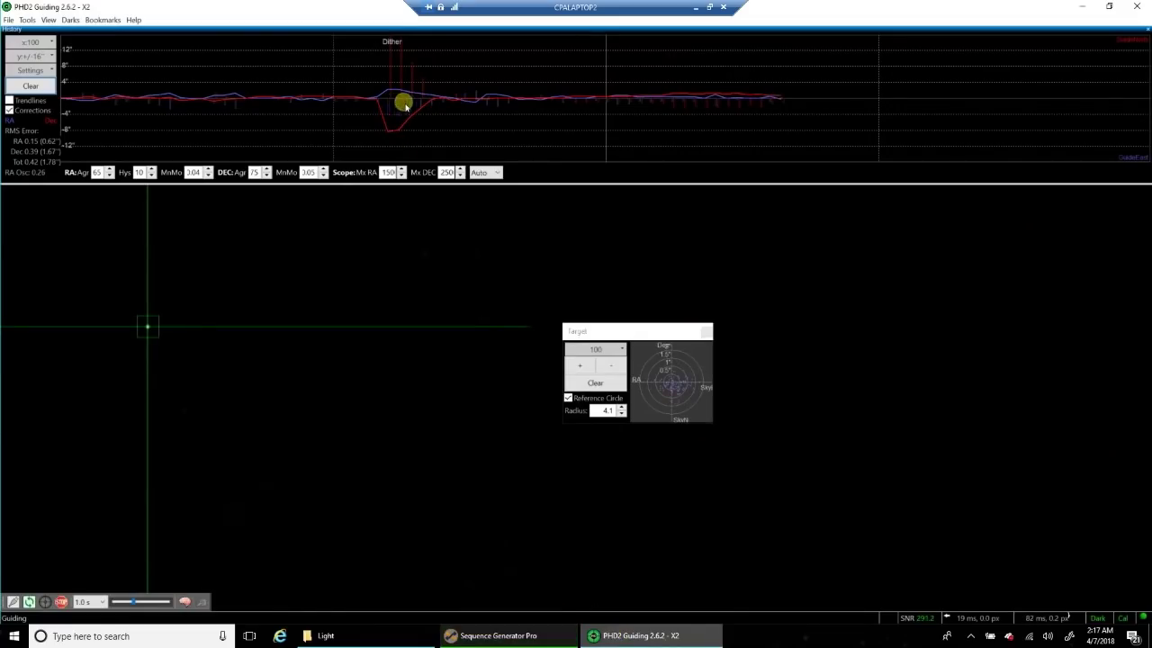
- Clear PHD2's guiding history graph and RMS error figures
{"action": "left_click", "coordinate": [26, 87]}
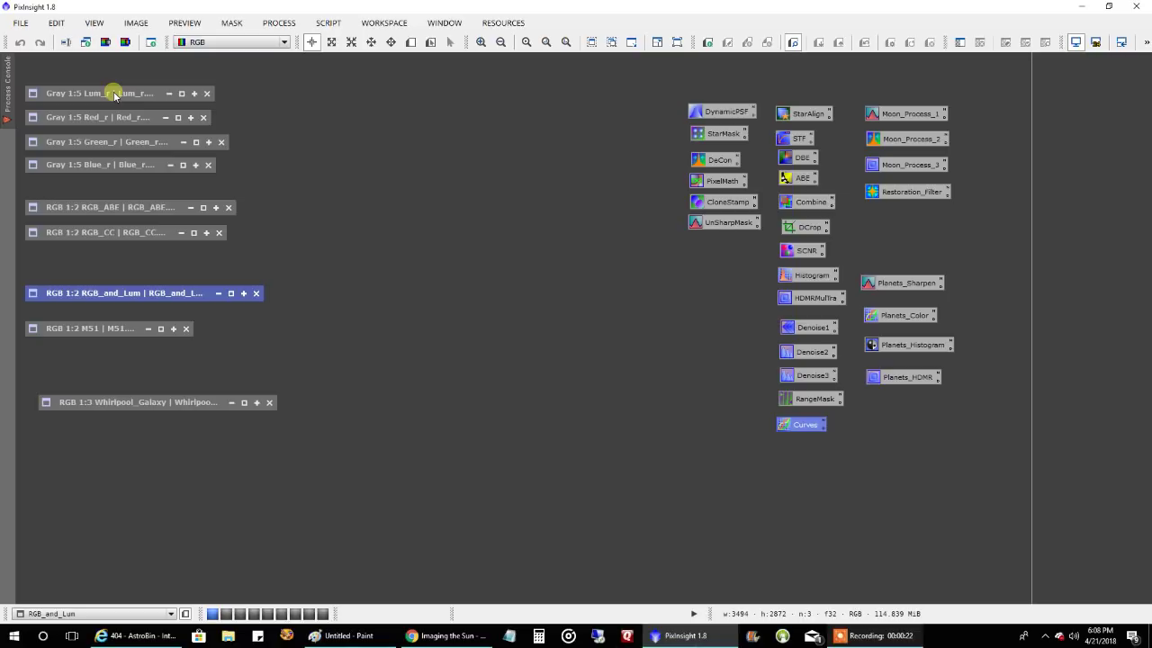
- Restore the Lum_r luminance master to a full window
{"action": "double_click", "coordinate": [115, 95]}
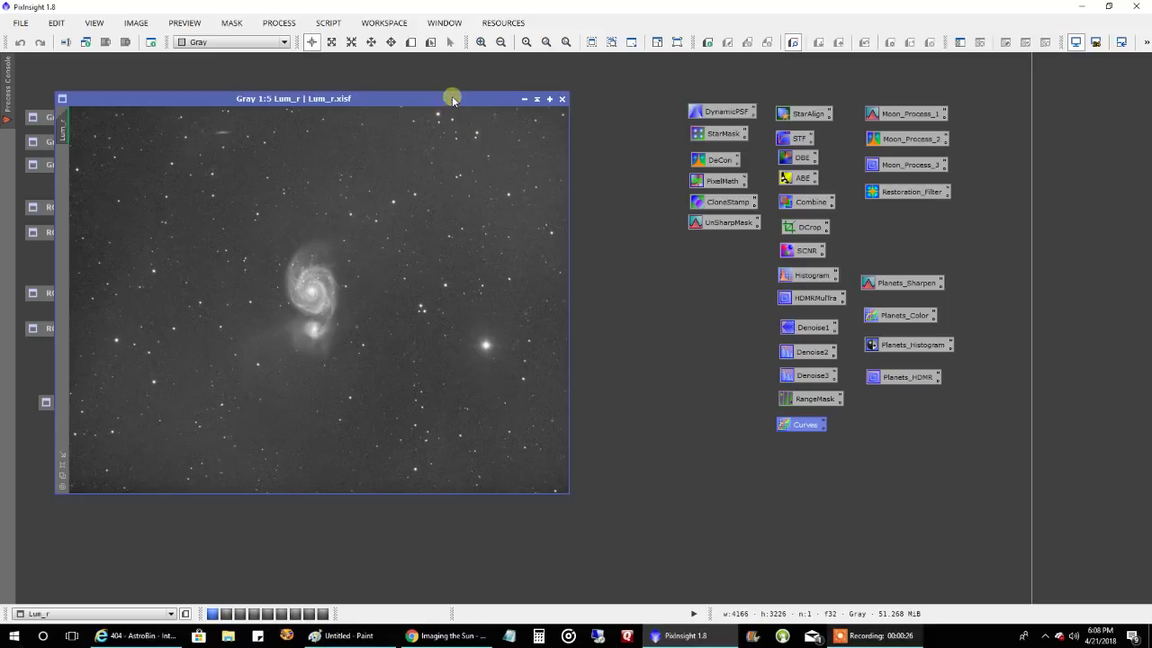
- Move Lum_r right, restore Red_r over it and Green_r beside it, then restore Blue_r
{"action": "left_click_drag", "start_coordinate": [452, 99], "coordinate": [1007, 75]}
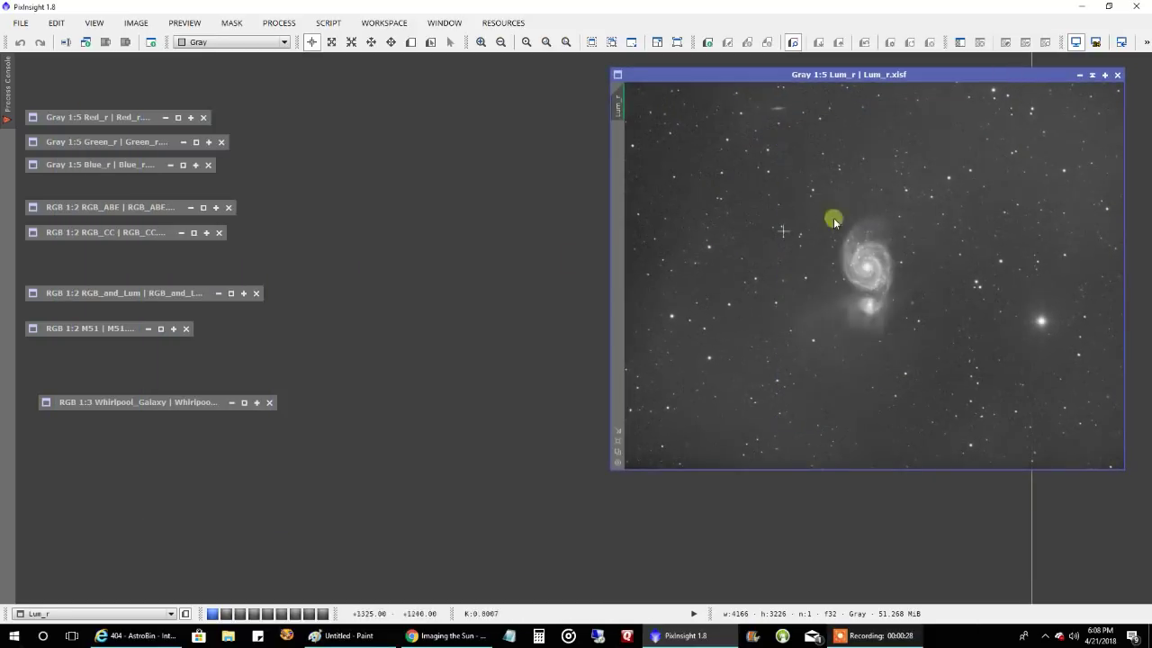
{"action": "left_click", "coordinate": [140, 122]}
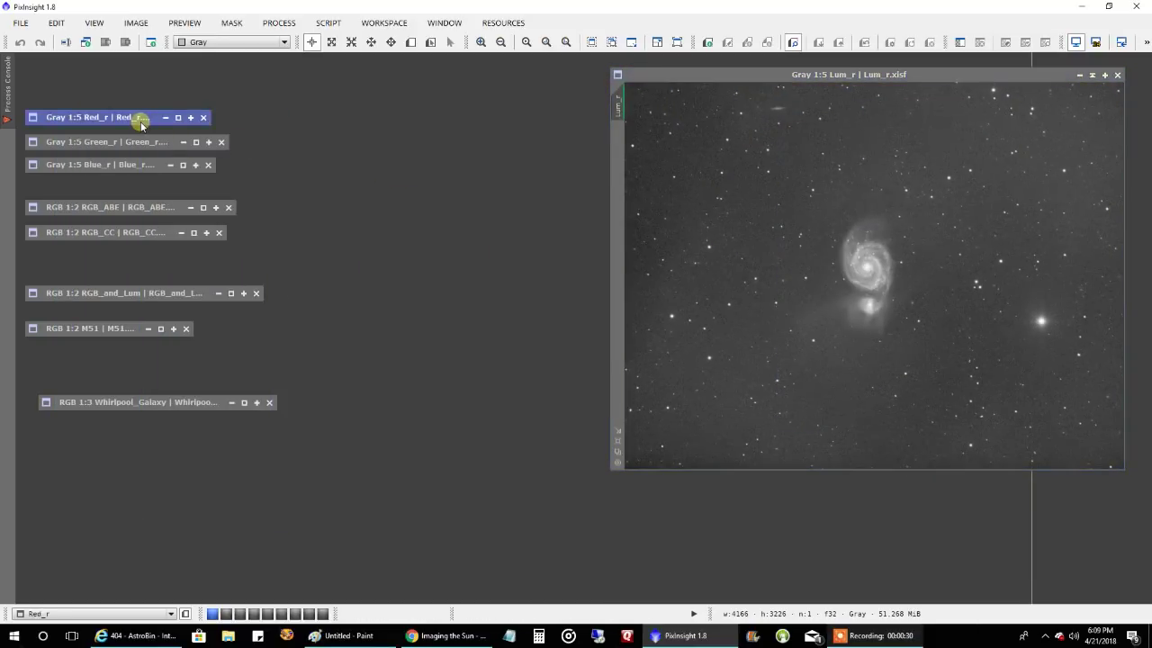
{"action": "double_click", "coordinate": [140, 121]}
{"action": "left_click_drag", "start_coordinate": [270, 120], "coordinate": [679, 187]}
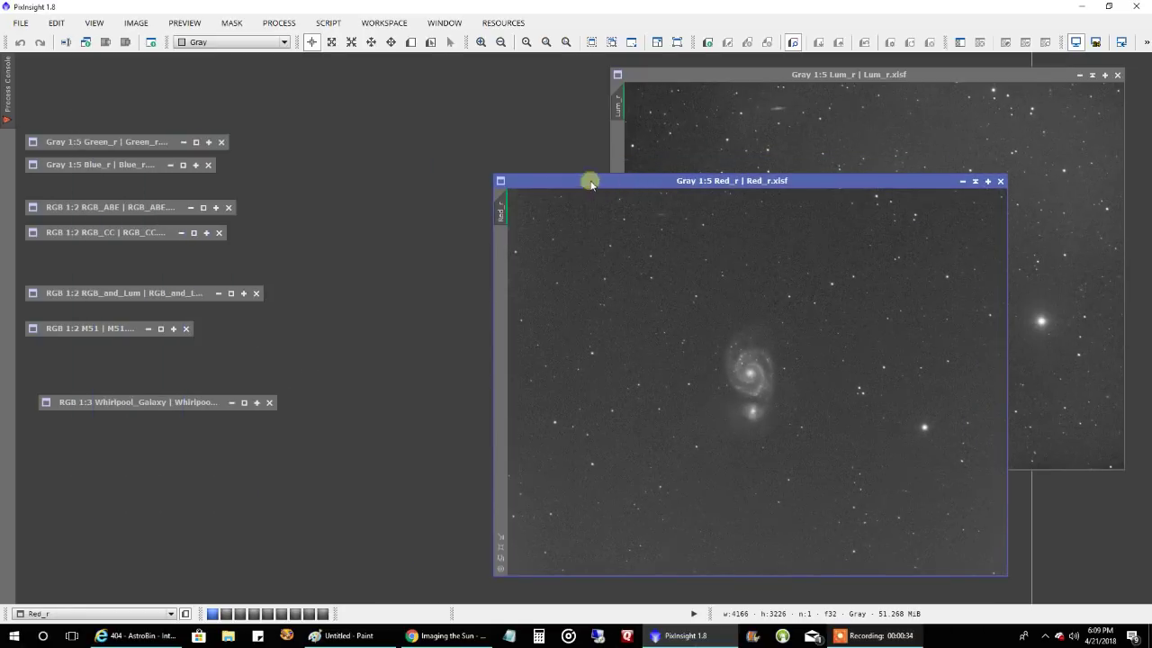
{"action": "double_click", "coordinate": [129, 142]}
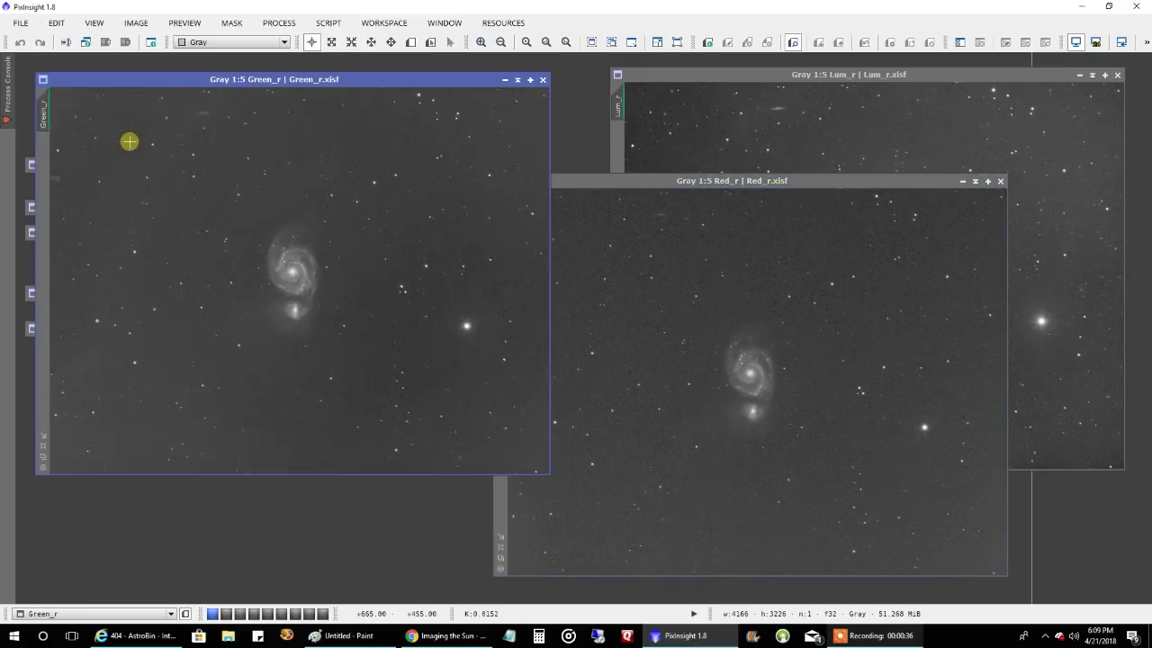
{"action": "left_click_drag", "start_coordinate": [297, 80], "coordinate": [343, 179]}
{"action": "left_click", "coordinate": [126, 163]}
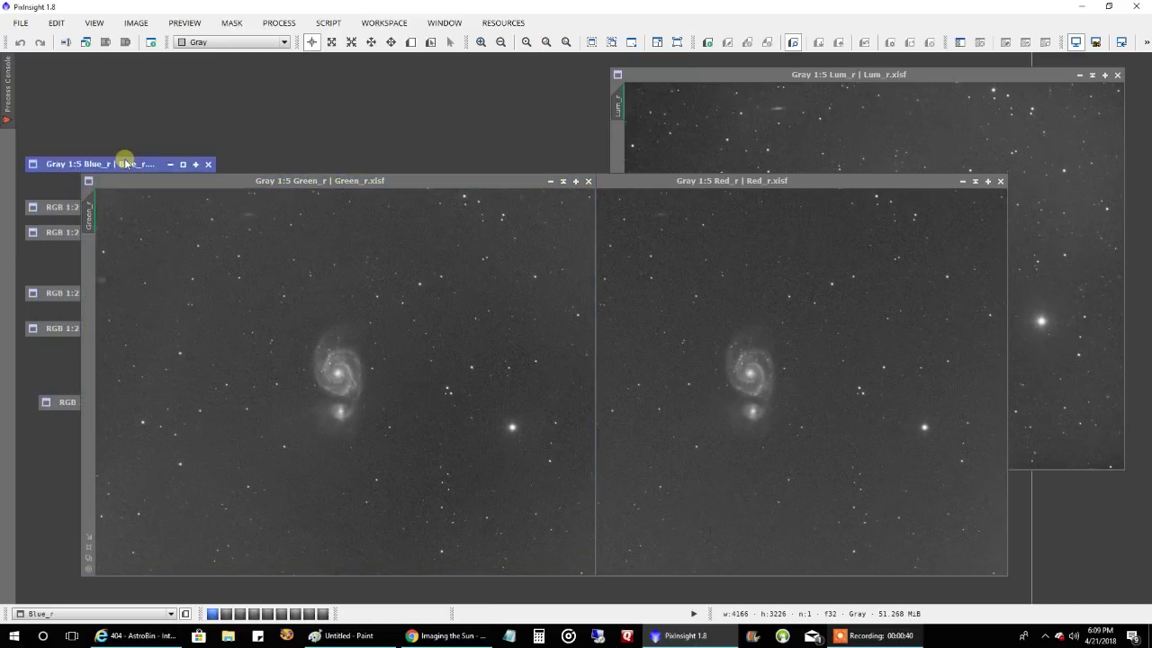
{"action": "double_click", "coordinate": [126, 163]}
- Position the Blue_r window over the Green_r image
{"action": "left_click_drag", "start_coordinate": [268, 67], "coordinate": [337, 72]}
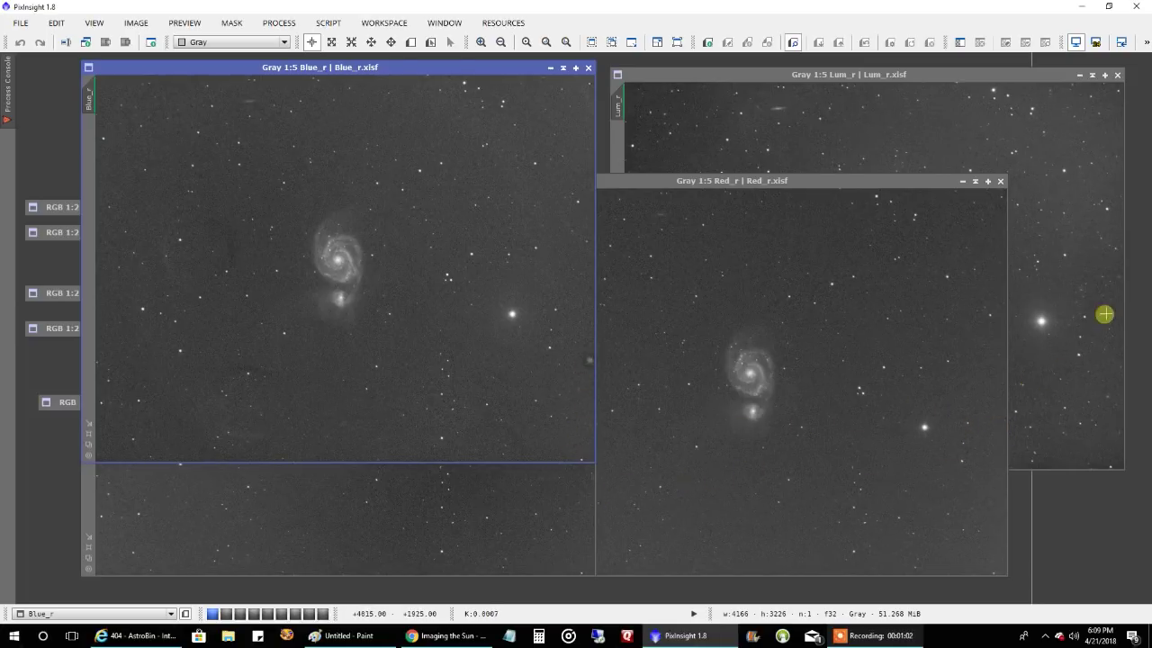
{"action": "left_click_drag", "start_coordinate": [462, 71], "coordinate": [435, 68]}
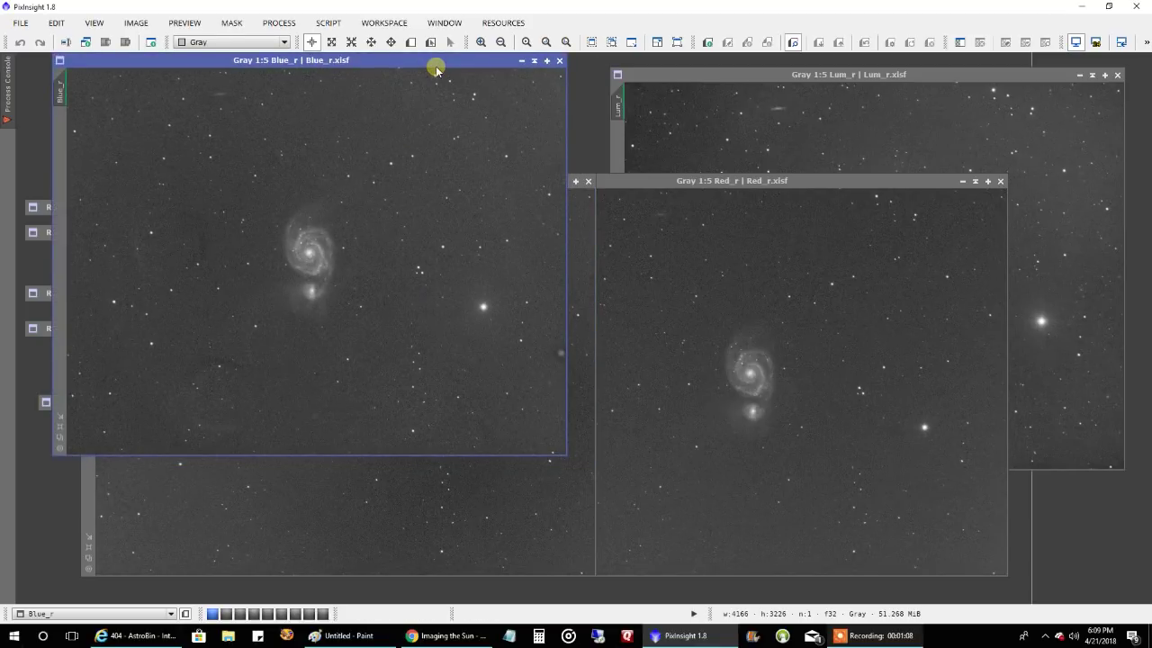
{"action": "left_click_drag", "start_coordinate": [436, 67], "coordinate": [434, 81]}
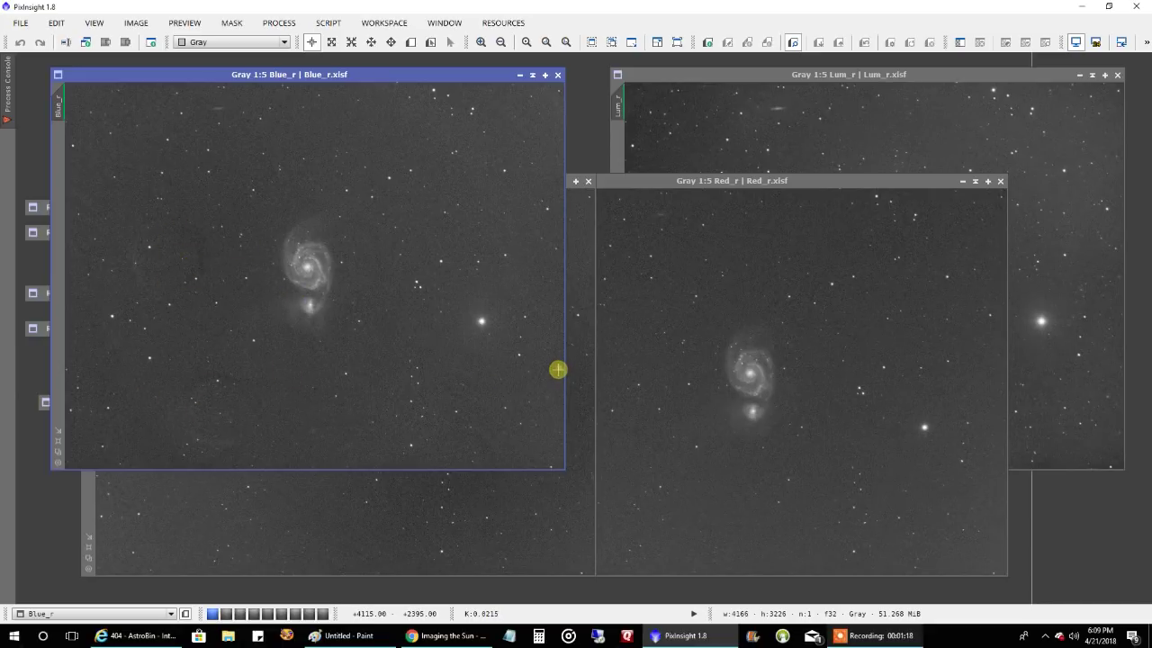
- Iconize the Blue_r, Green_r, Red_r and Lum_r windows
{"action": "left_click", "coordinate": [532, 77]}
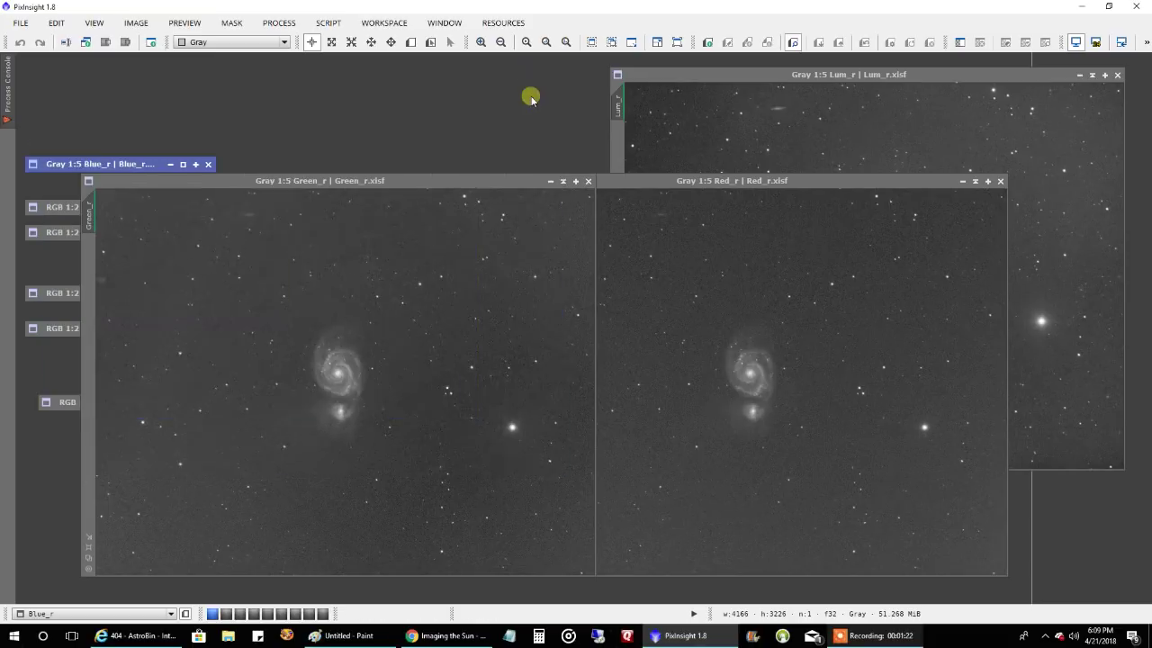
{"action": "left_click", "coordinate": [561, 178]}
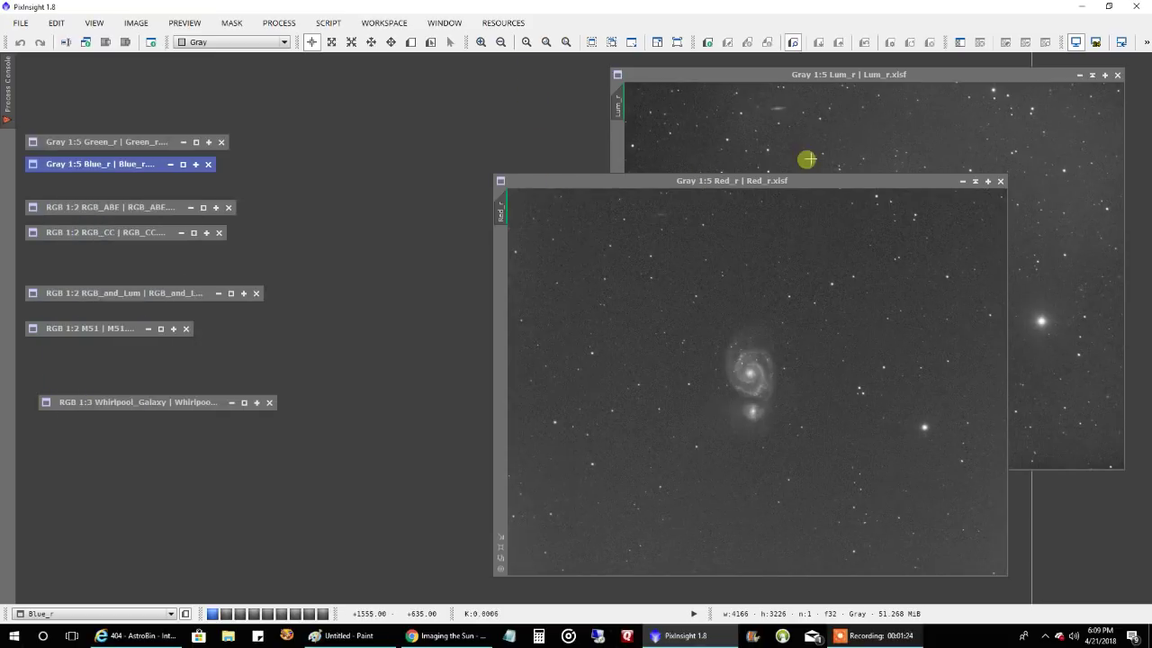
{"action": "left_click", "coordinate": [975, 181]}
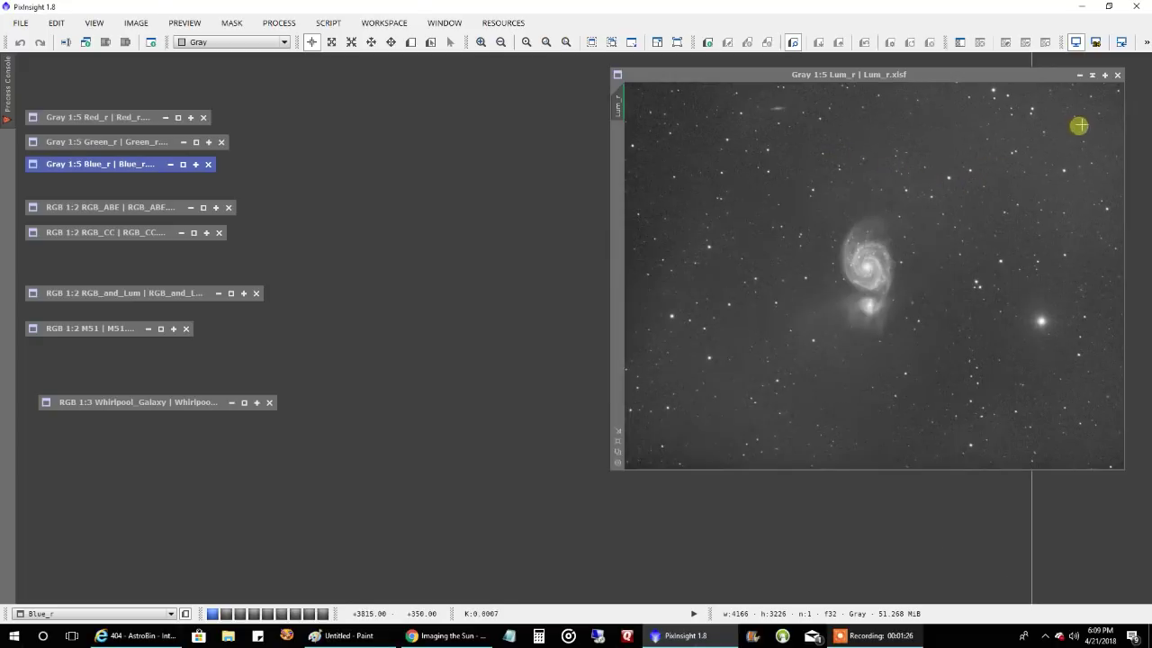
{"action": "left_click", "coordinate": [1091, 78]}
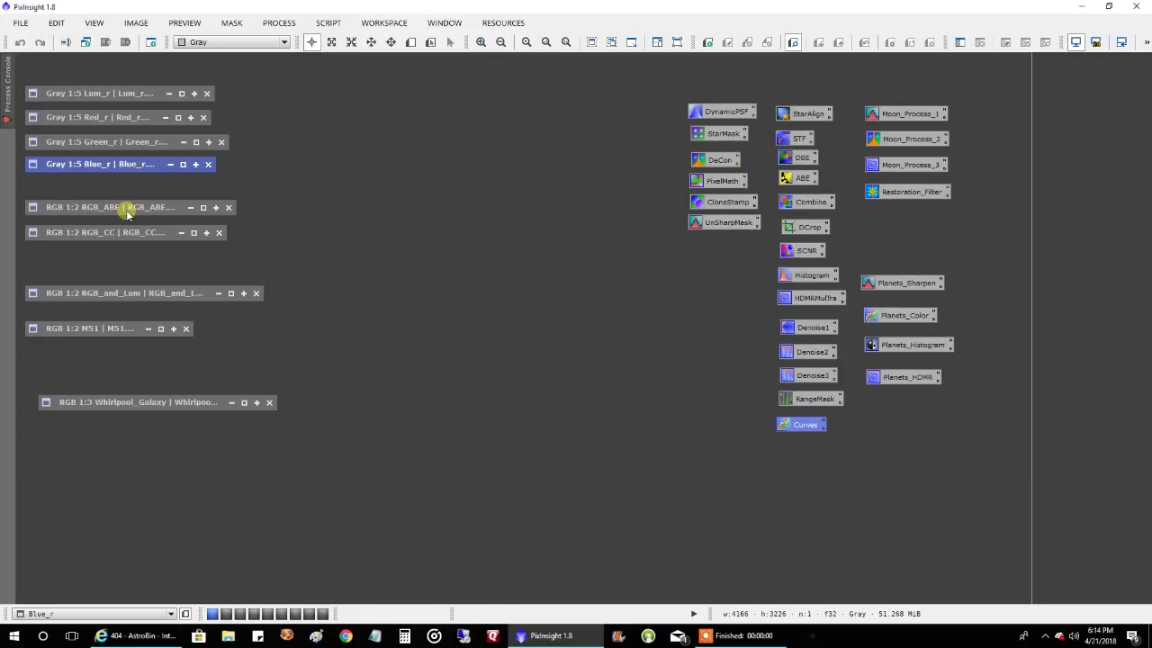
{"action": "double_click", "coordinate": [128, 213]}
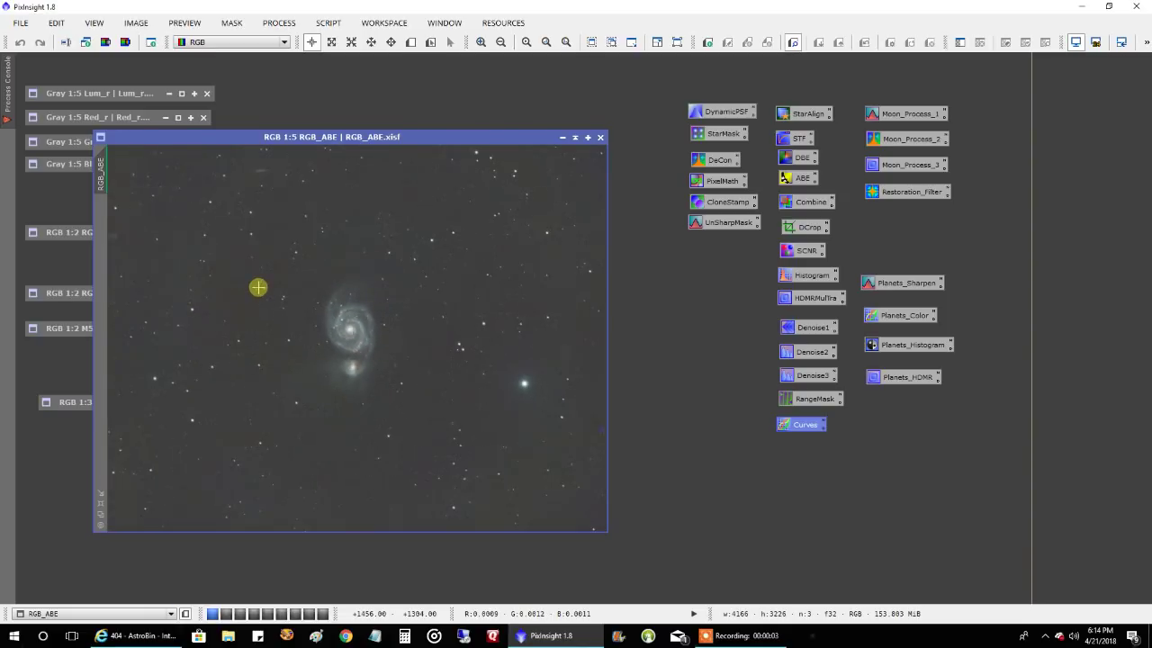
{"action": "scroll", "coordinate": [259, 287], "scroll_direction": "down", "scroll_amount": 1}
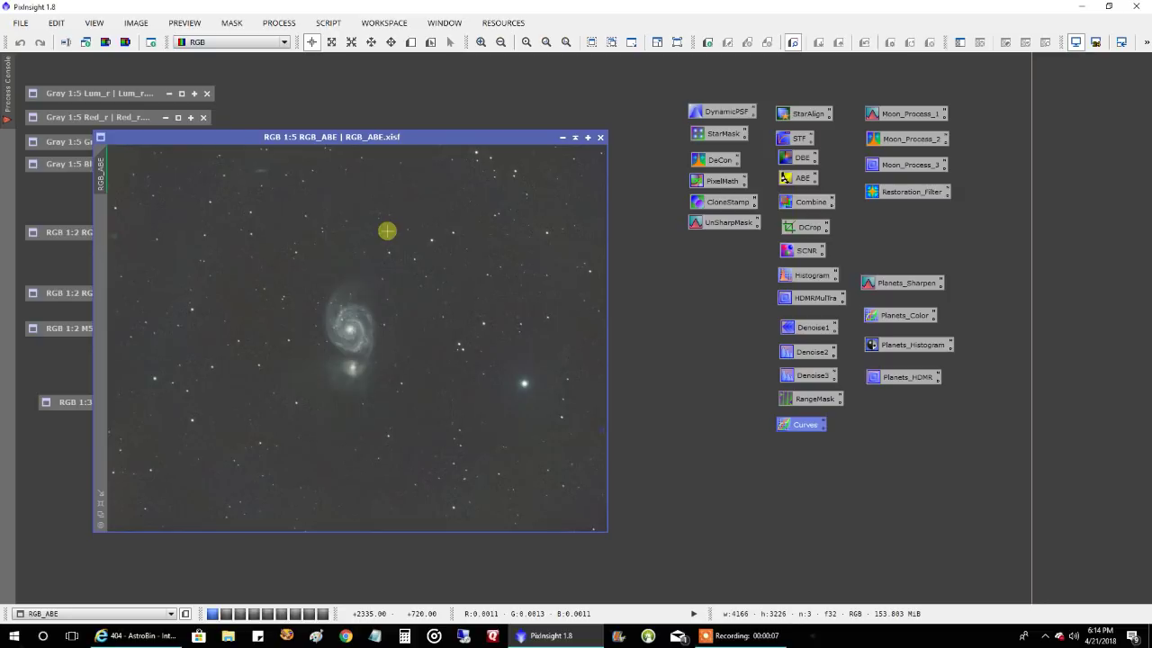
{"action": "scroll", "coordinate": [339, 295], "scroll_direction": "up", "scroll_amount": 3}
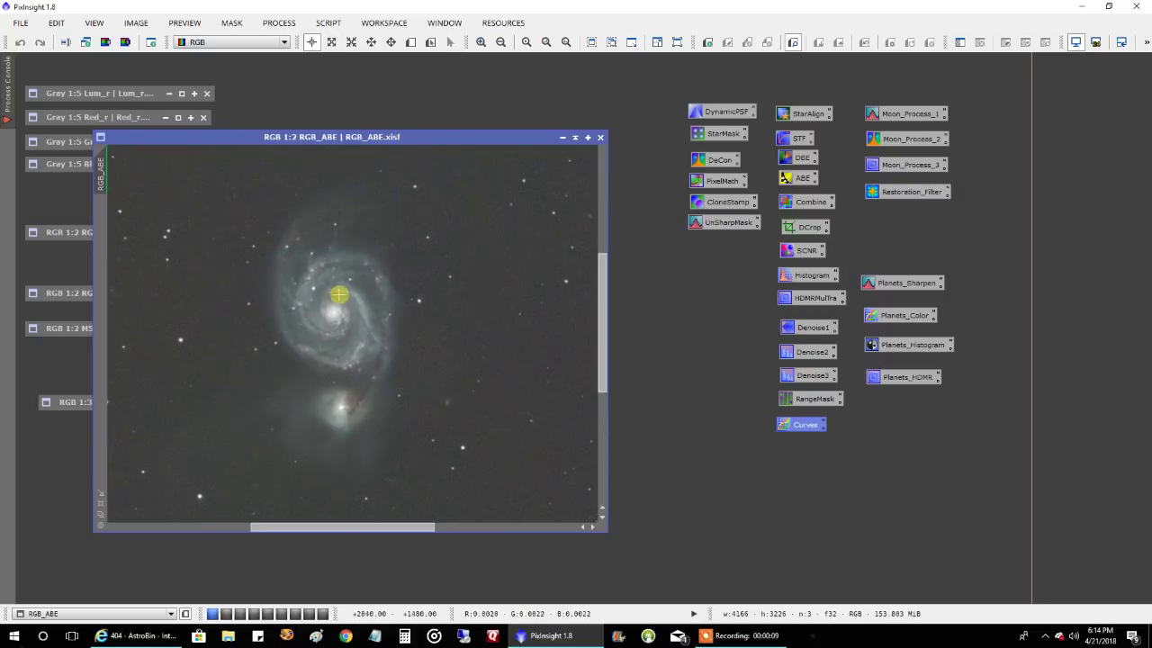
{"action": "double_click", "coordinate": [77, 233]}
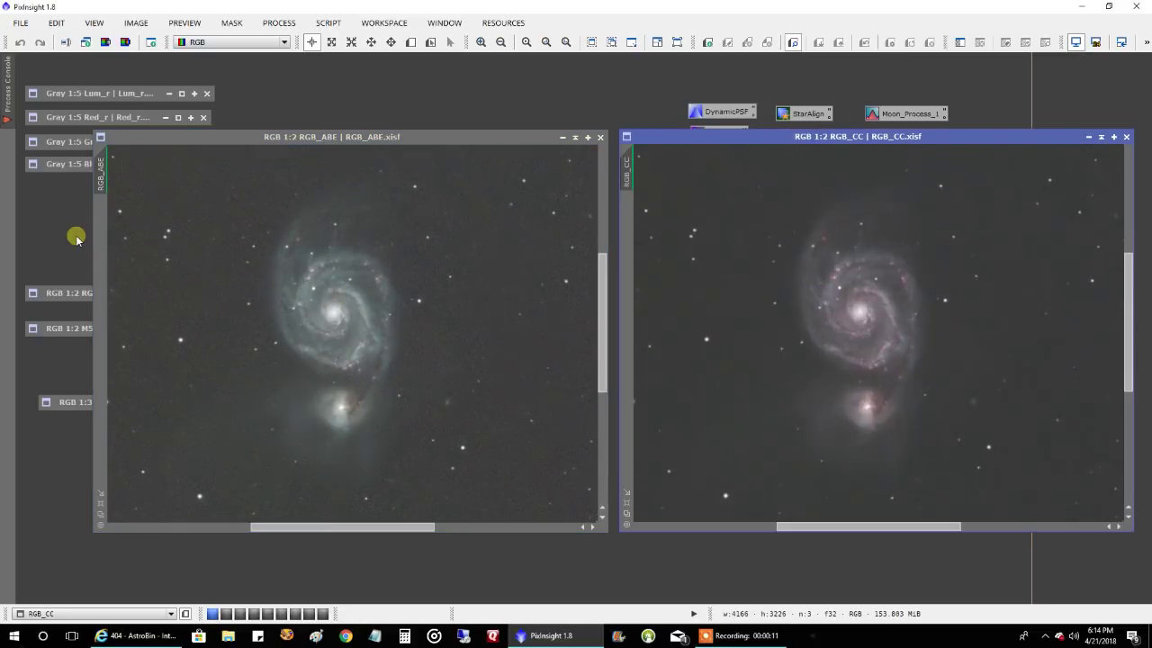
{"action": "scroll", "coordinate": [710, 309], "scroll_direction": "down", "scroll_amount": 1}
{"action": "scroll", "coordinate": [710, 307], "scroll_direction": "up", "scroll_amount": 1}
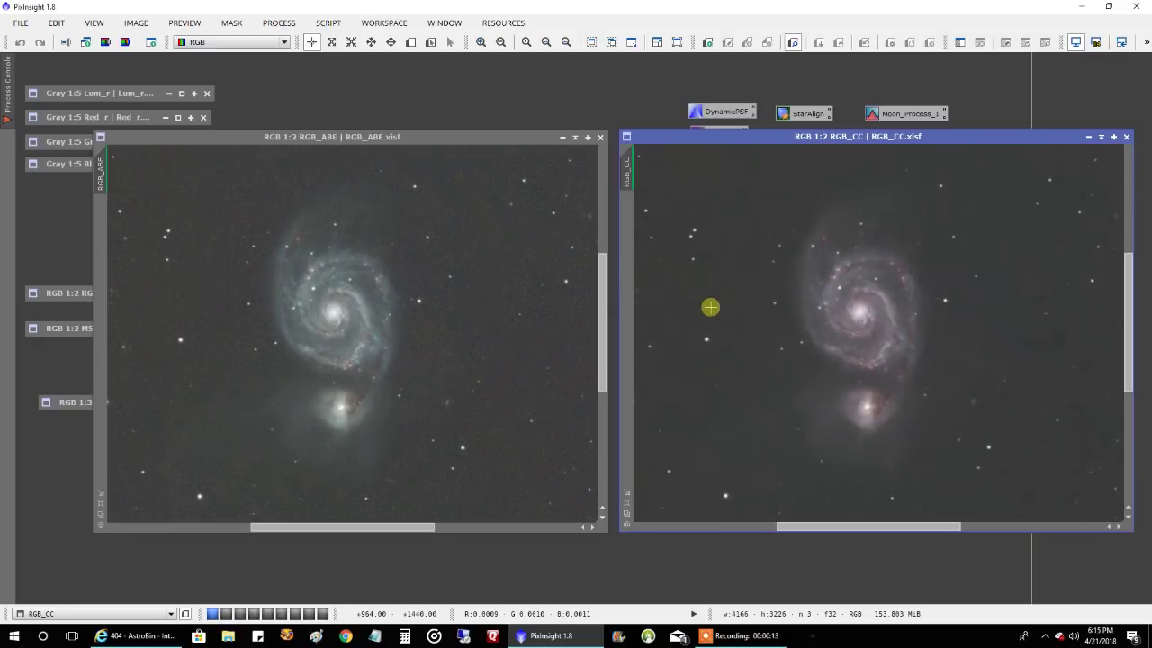
{"action": "scroll", "coordinate": [536, 327], "scroll_direction": "down", "scroll_amount": 2}
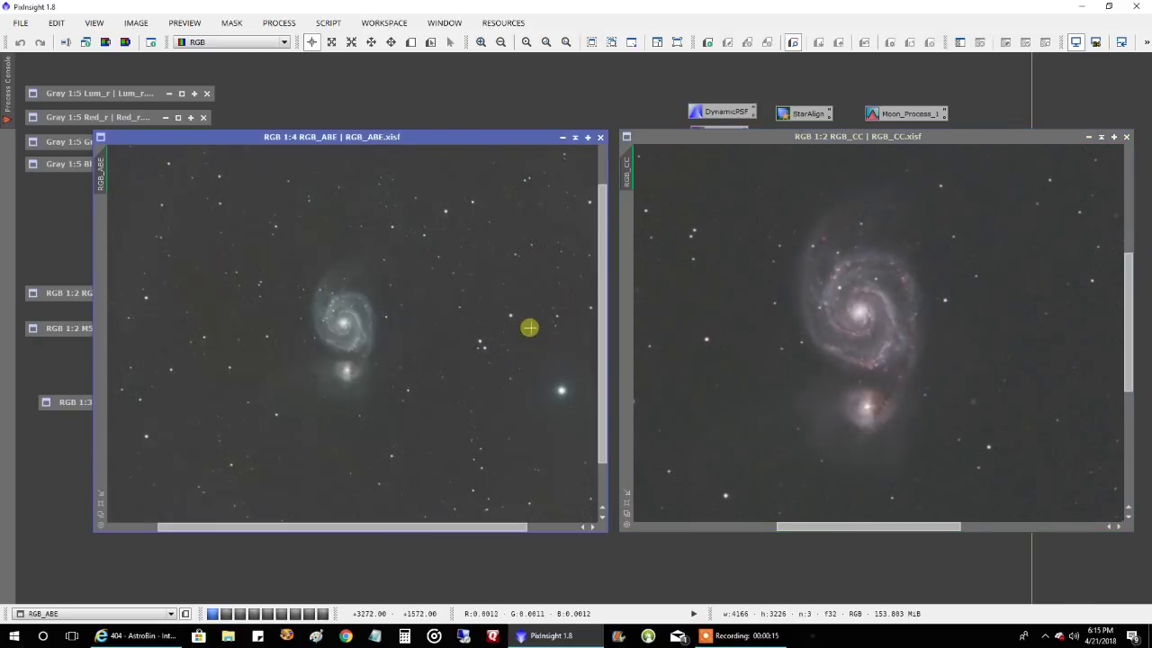
{"action": "scroll", "coordinate": [955, 338], "scroll_direction": "down", "scroll_amount": 2}
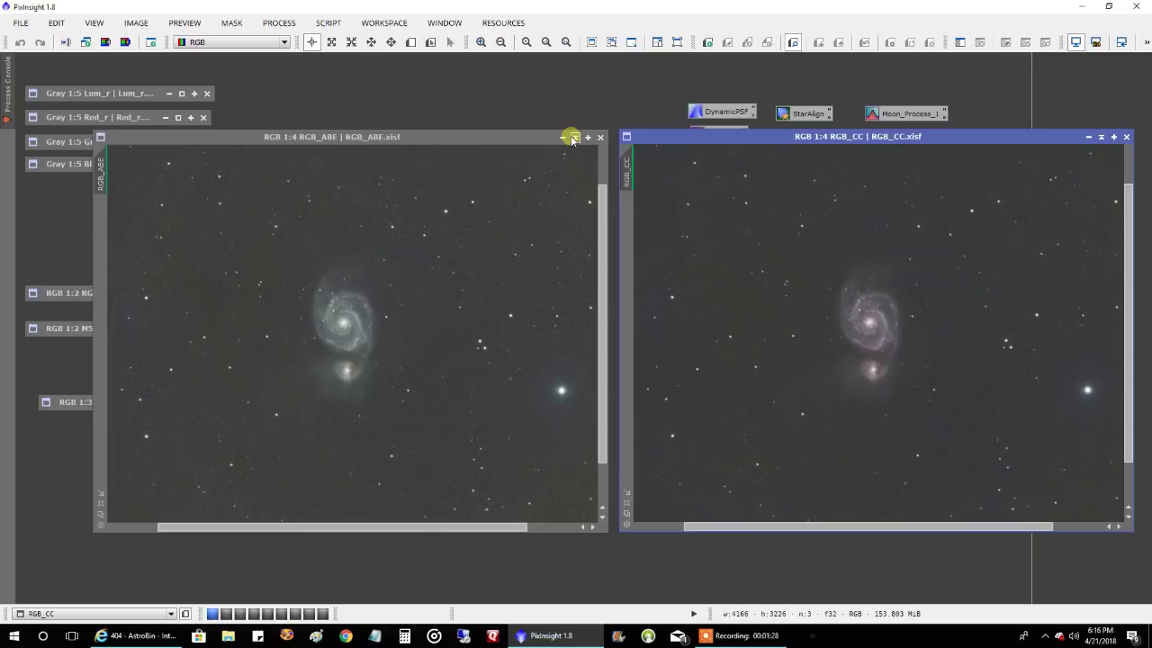
{"action": "left_click", "coordinate": [573, 139]}
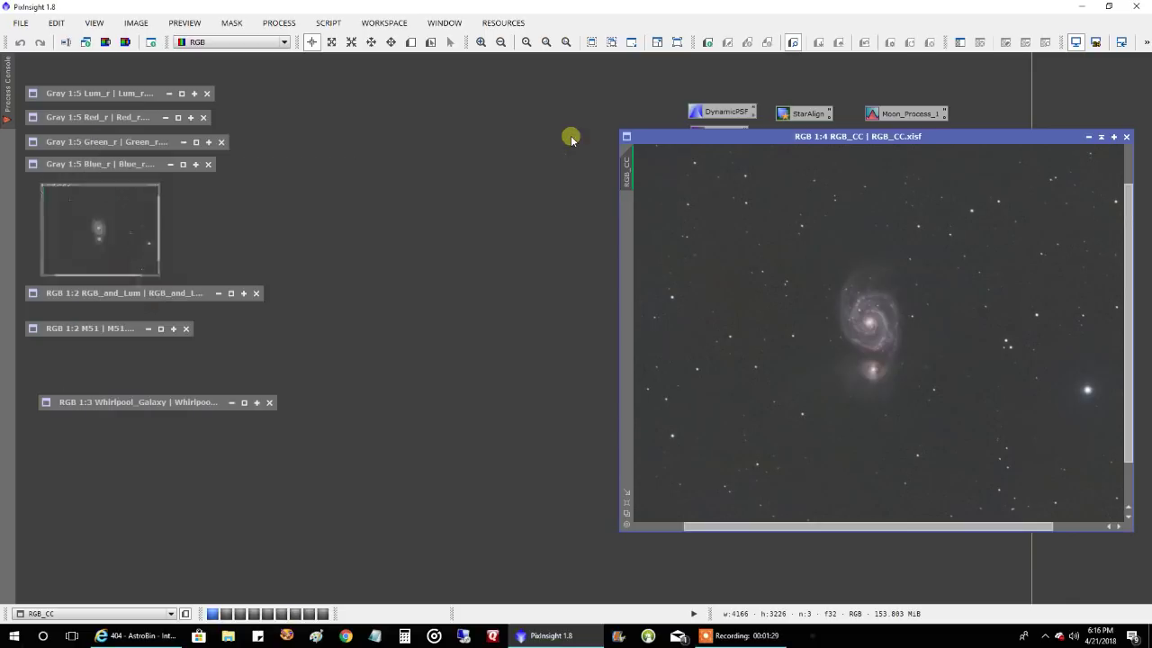
{"action": "left_click", "coordinate": [1106, 138]}
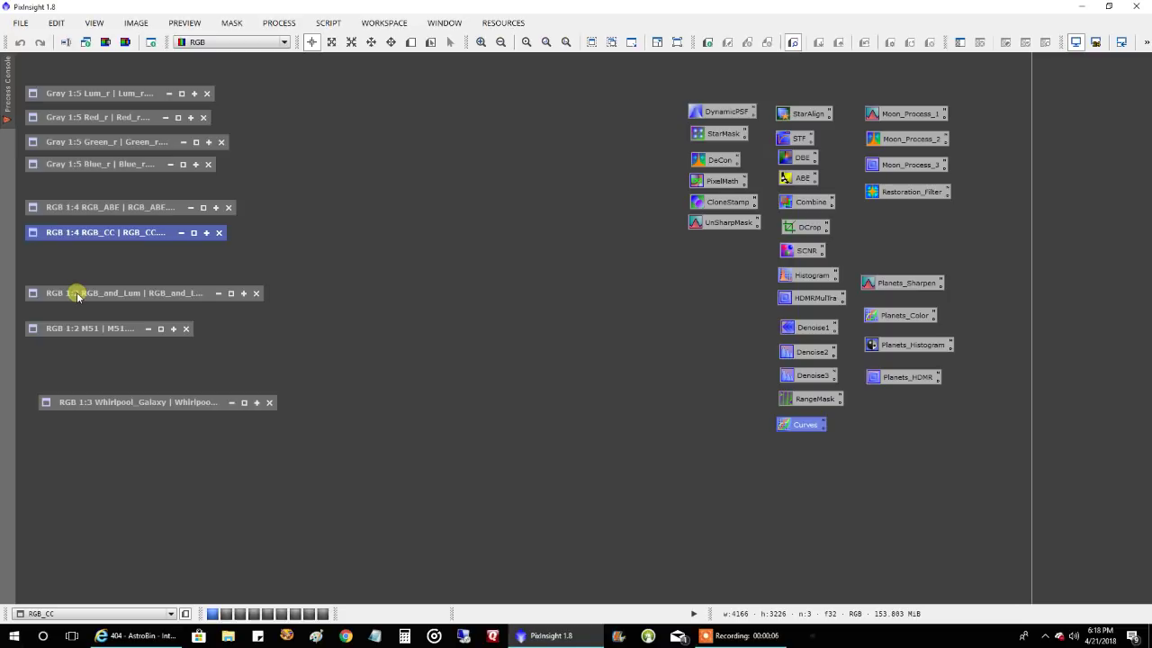
- Restore the RGB_and_Lum combined image and zoom in and out to inspect the galaxy
{"action": "double_click", "coordinate": [76, 297]}
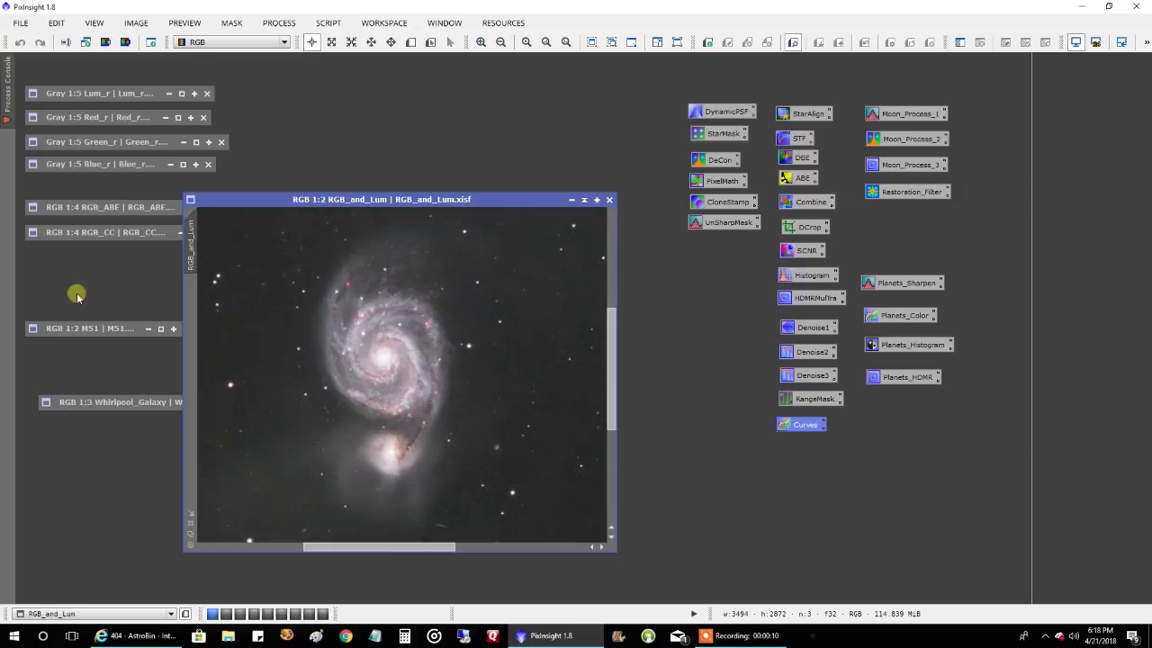
{"action": "scroll", "coordinate": [282, 305], "scroll_direction": "up", "scroll_amount": 3}
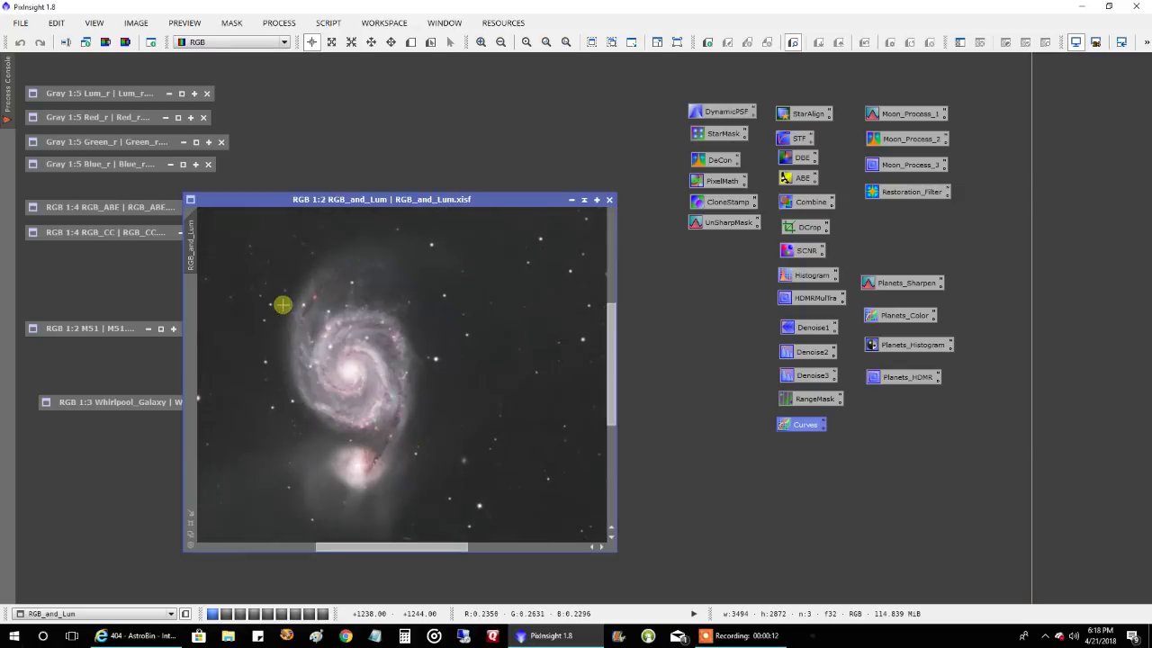
{"action": "scroll", "coordinate": [282, 305], "scroll_direction": "down", "scroll_amount": 1}
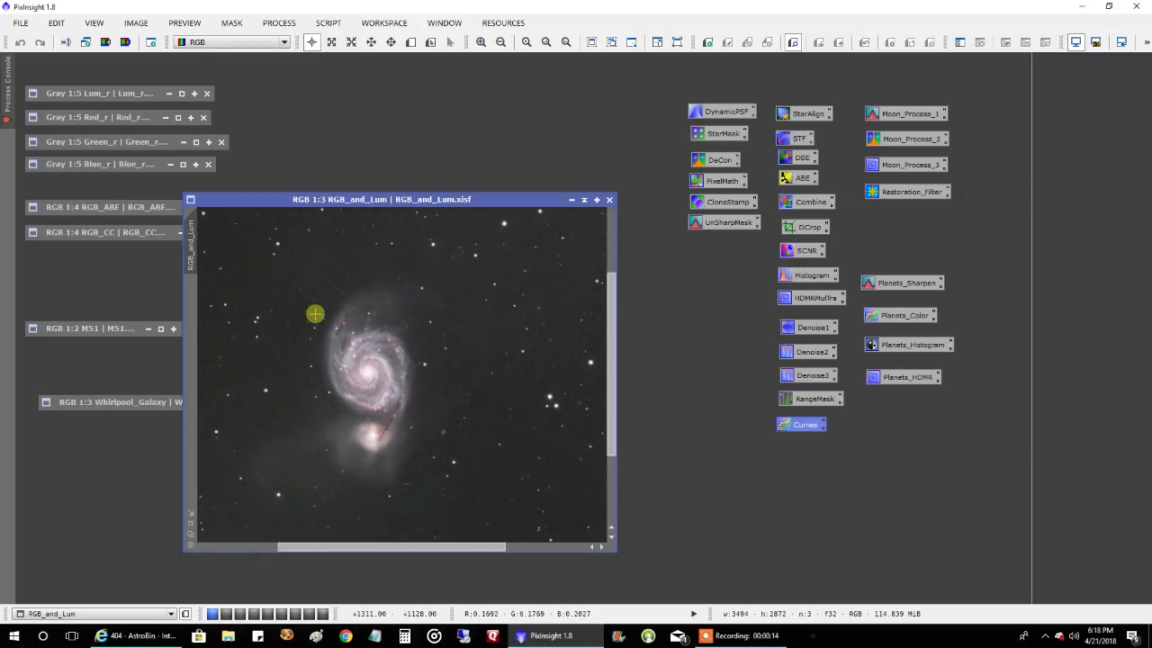
{"action": "scroll", "coordinate": [314, 312], "scroll_direction": "down", "scroll_amount": 1}
{"action": "scroll", "coordinate": [314, 312], "scroll_direction": "up", "scroll_amount": 1}
{"action": "scroll", "coordinate": [312, 313], "scroll_direction": "down", "scroll_amount": 2}
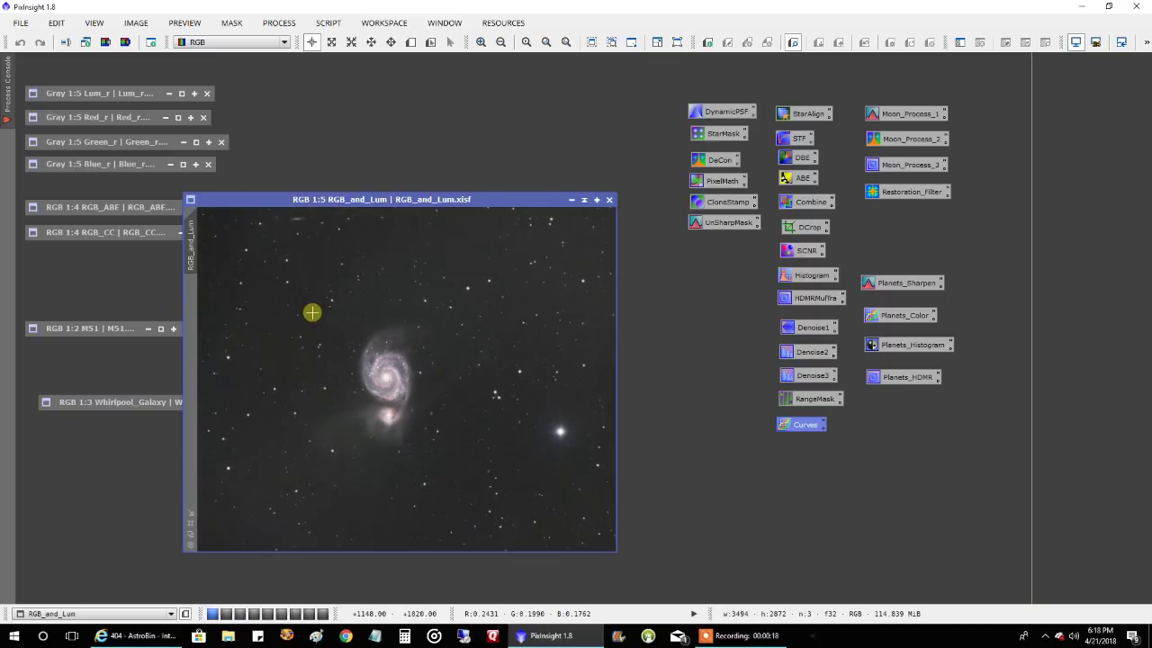
{"action": "scroll", "coordinate": [311, 312], "scroll_direction": "up", "scroll_amount": 1}
{"action": "scroll", "coordinate": [311, 312], "scroll_direction": "down", "scroll_amount": 1}
{"action": "scroll", "coordinate": [312, 312], "scroll_direction": "up", "scroll_amount": 2}
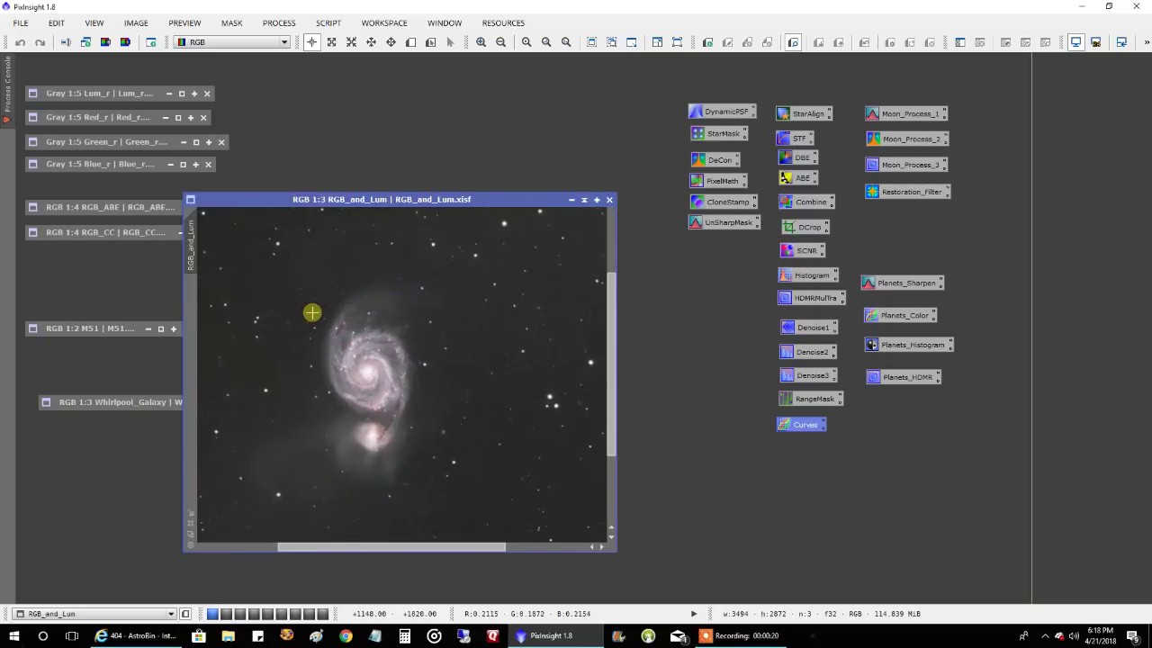
- Restore M51 beside RGB_and_Lum, zoom and pan to compare, then fit it to the whole frame
{"action": "double_click", "coordinate": [110, 330]}
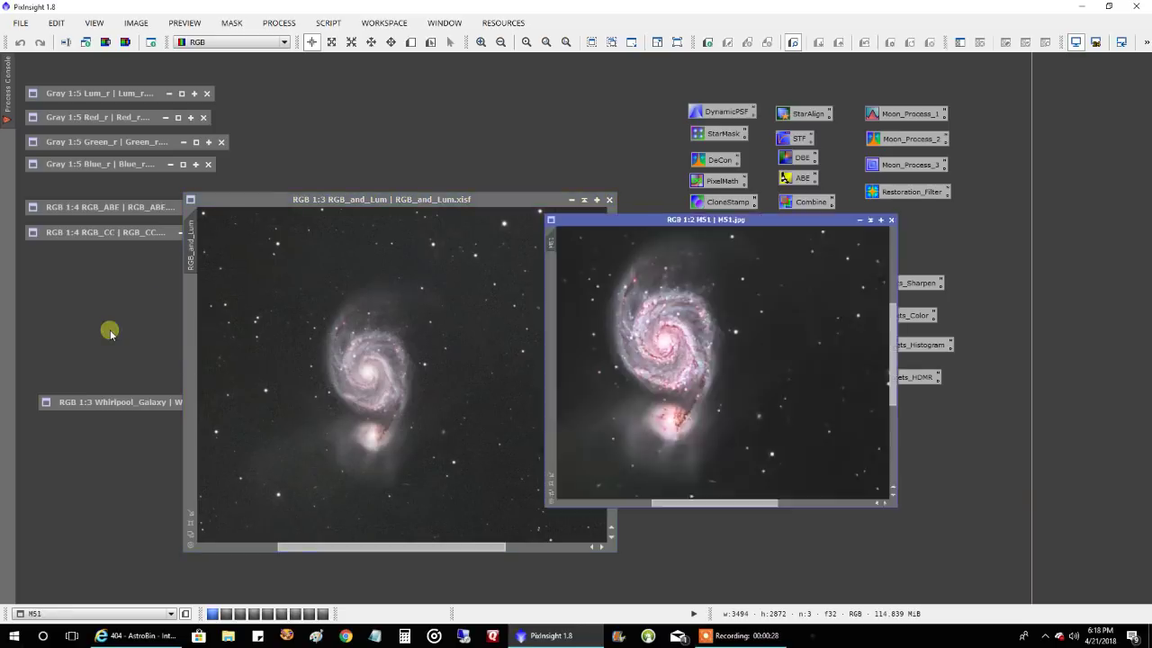
{"action": "scroll", "coordinate": [840, 362], "scroll_direction": "down", "scroll_amount": 2}
{"action": "scroll", "coordinate": [833, 441], "scroll_direction": "up", "scroll_amount": 2}
{"action": "scroll", "coordinate": [826, 420], "scroll_direction": "down", "scroll_amount": 1}
{"action": "left_click_drag", "start_coordinate": [785, 540], "coordinate": [767, 540]}
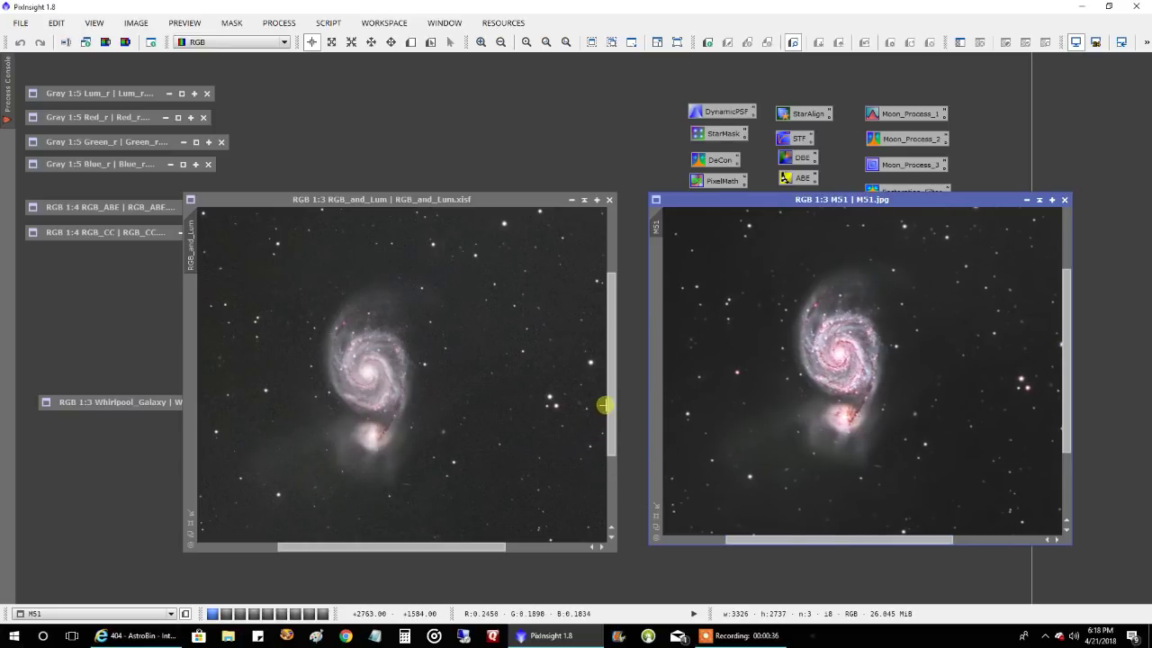
{"action": "scroll", "coordinate": [605, 405], "scroll_direction": "up", "scroll_amount": 1}
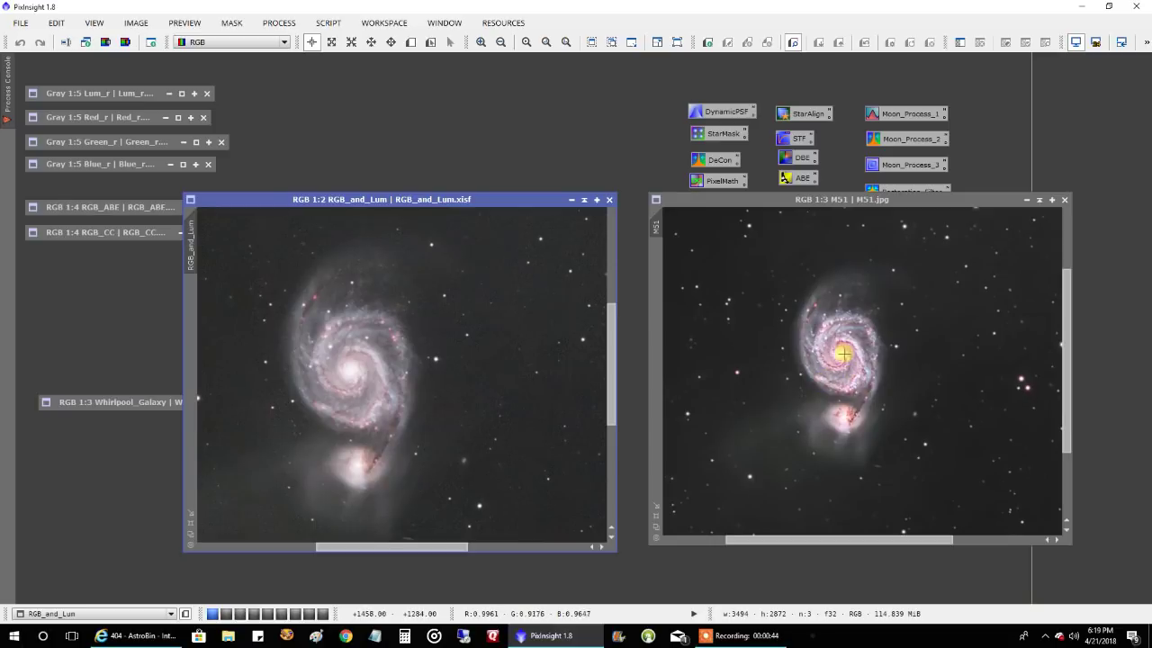
{"action": "scroll", "coordinate": [846, 357], "scroll_direction": "up", "scroll_amount": 1}
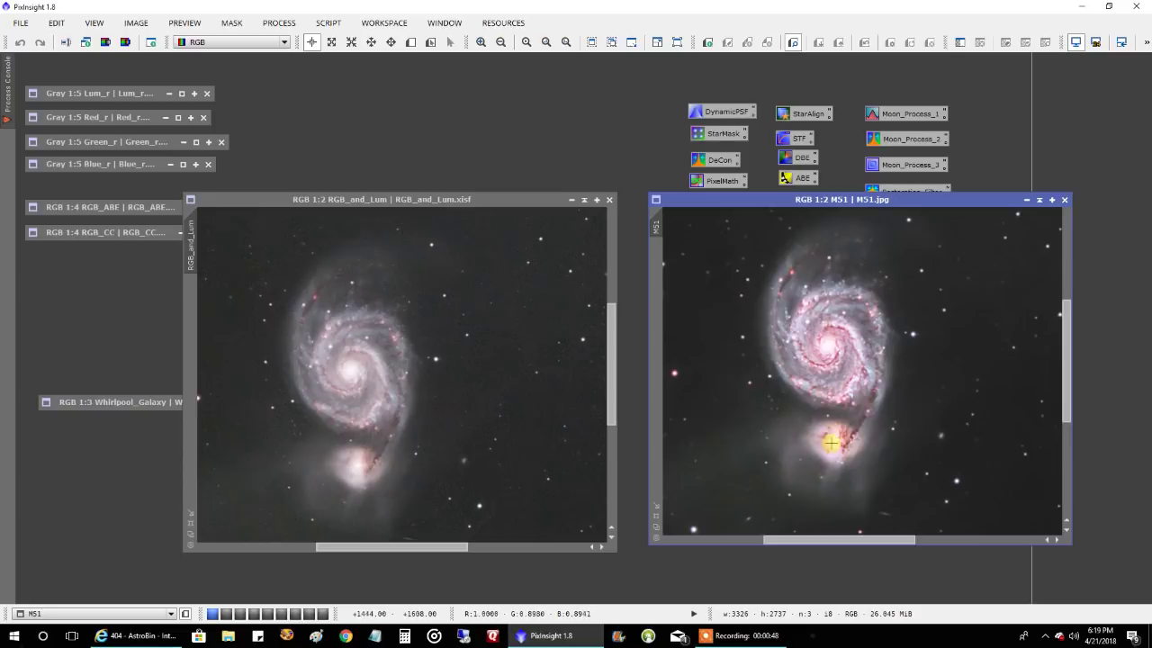
{"action": "left_click_drag", "start_coordinate": [1067, 354], "coordinate": [1065, 335]}
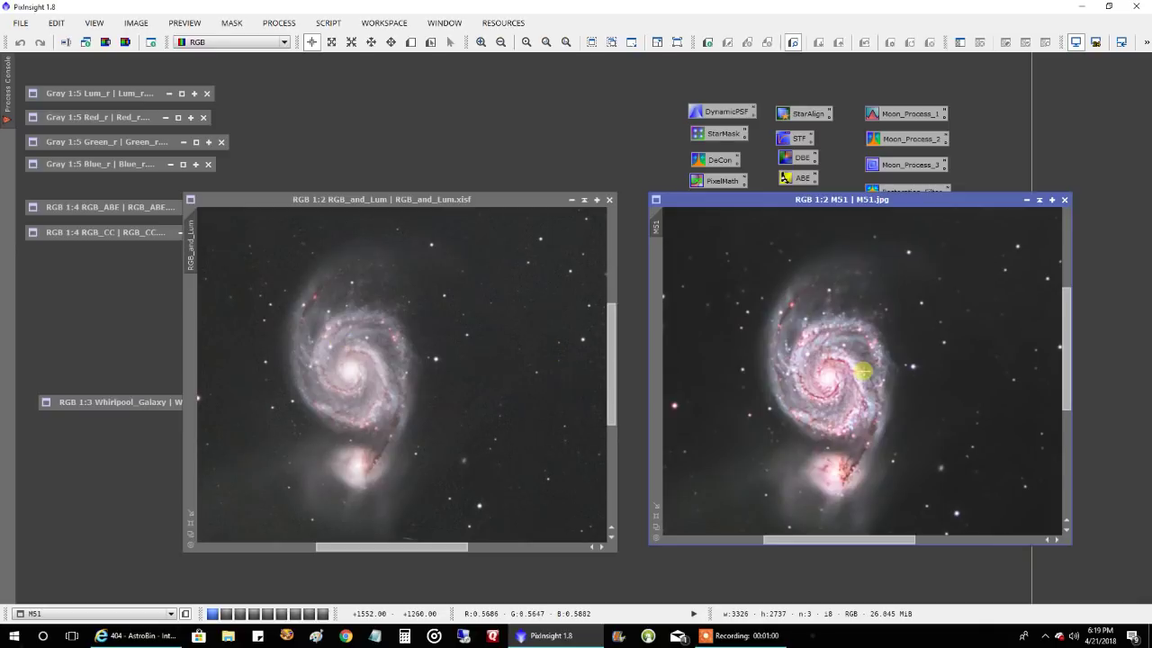
{"action": "left_click", "coordinate": [656, 513]}
- Place M51 at the upper left, zoom through its star field, then shift it down-right
{"action": "left_click_drag", "start_coordinate": [774, 189], "coordinate": [455, 99]}
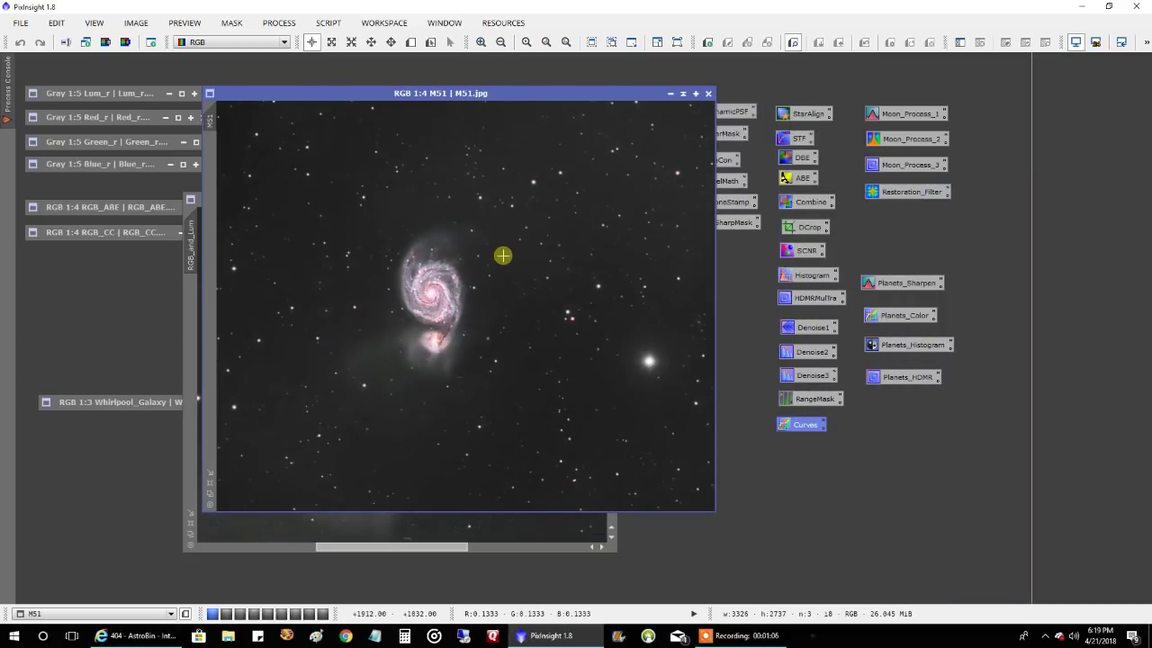
{"action": "scroll", "coordinate": [502, 257], "scroll_direction": "up", "scroll_amount": 2}
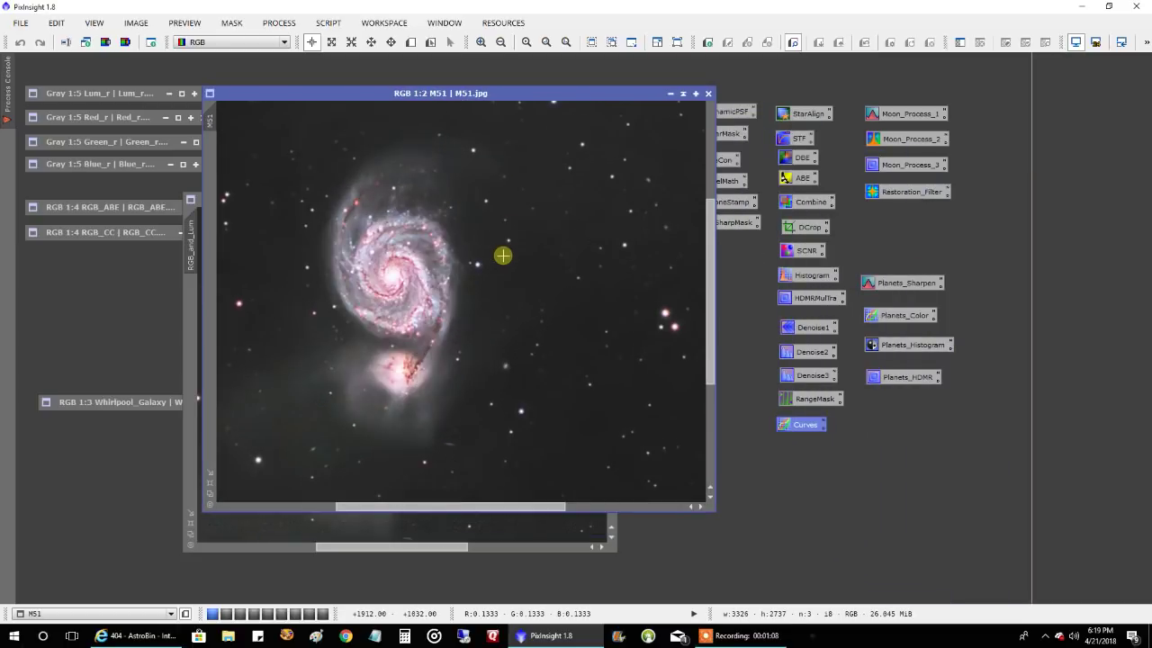
{"action": "scroll", "coordinate": [503, 256], "scroll_direction": "up", "scroll_amount": 1}
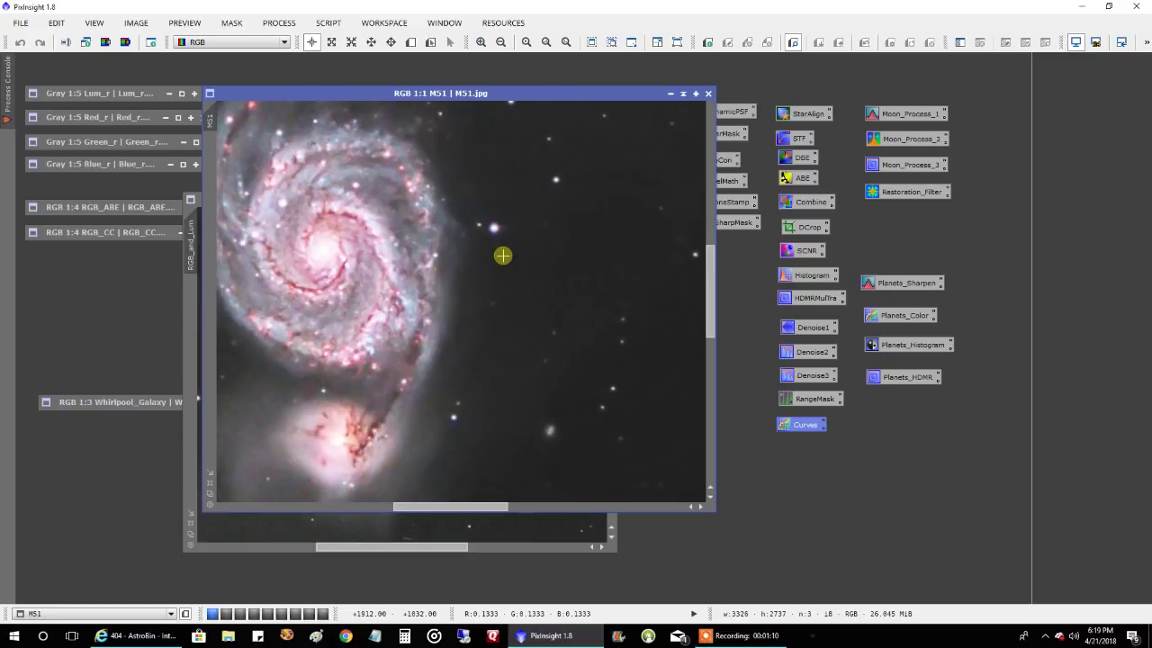
{"action": "scroll", "coordinate": [502, 257], "scroll_direction": "down", "scroll_amount": 1}
{"action": "scroll", "coordinate": [502, 256], "scroll_direction": "down", "scroll_amount": 1}
{"action": "scroll", "coordinate": [502, 256], "scroll_direction": "up", "scroll_amount": 1}
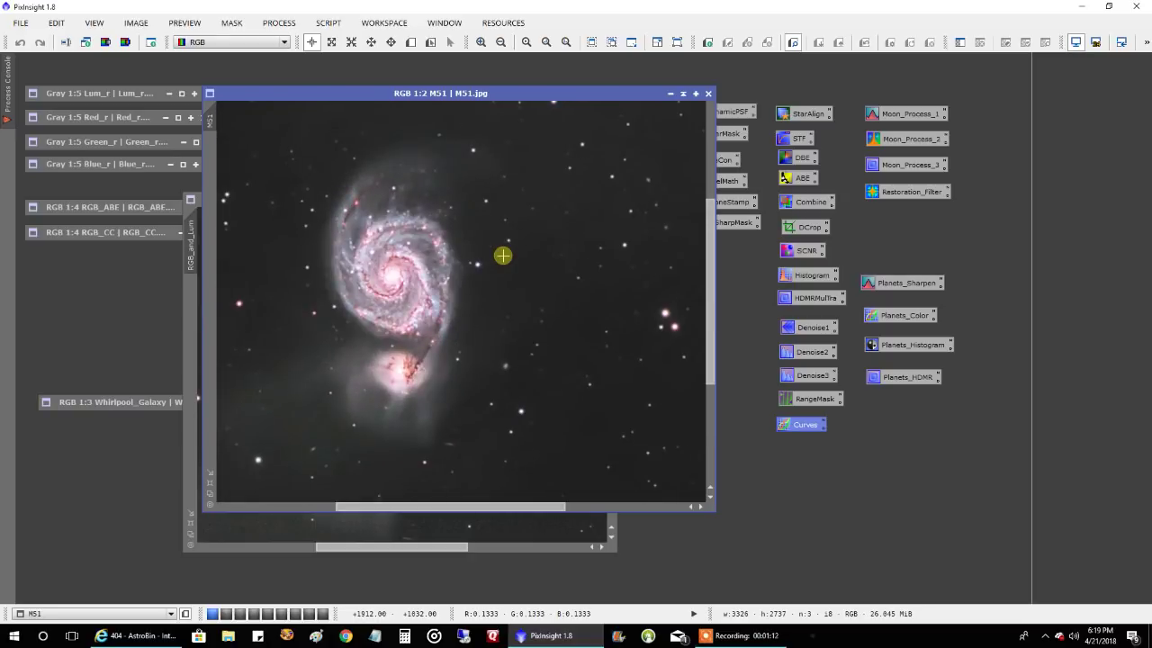
{"action": "scroll", "coordinate": [502, 256], "scroll_direction": "down", "scroll_amount": 1}
{"action": "scroll", "coordinate": [502, 256], "scroll_direction": "down", "scroll_amount": 1}
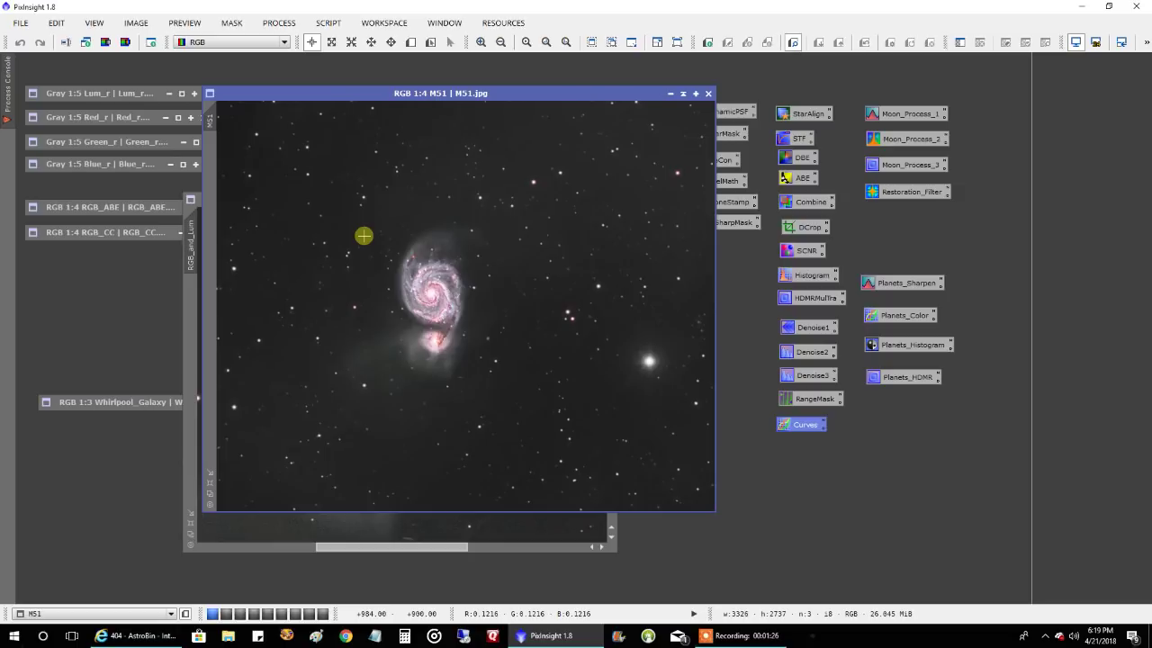
{"action": "scroll", "coordinate": [496, 347], "scroll_direction": "up", "scroll_amount": 2}
{"action": "scroll", "coordinate": [496, 347], "scroll_direction": "down", "scroll_amount": 2}
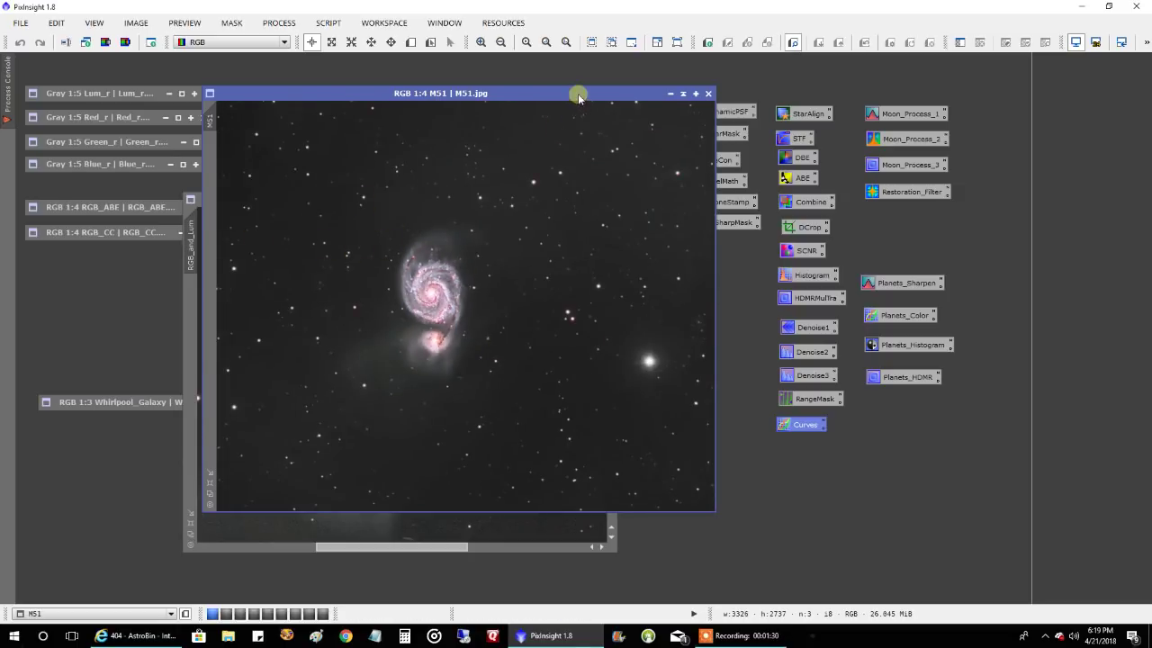
{"action": "left_click_drag", "start_coordinate": [578, 93], "coordinate": [805, 159]}
- Iconize RGB_and_Lum and restore the Whirlpool_Galaxy image, dragging it into place
{"action": "left_click", "coordinate": [386, 231]}
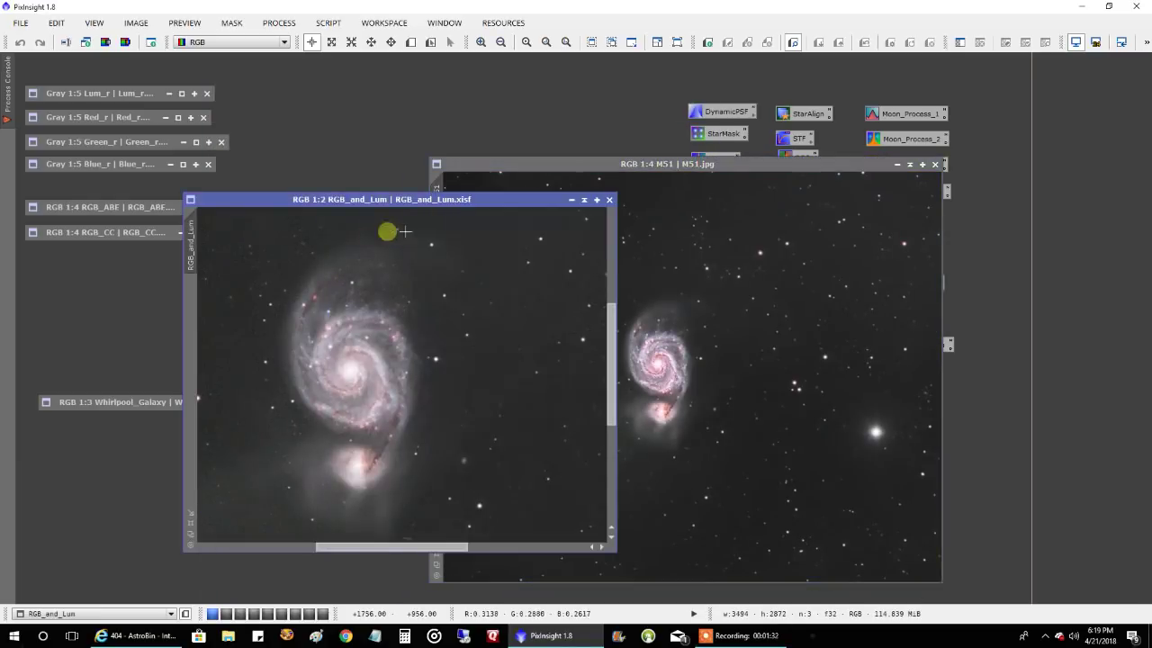
{"action": "left_click", "coordinate": [587, 196]}
{"action": "double_click", "coordinate": [148, 399]}
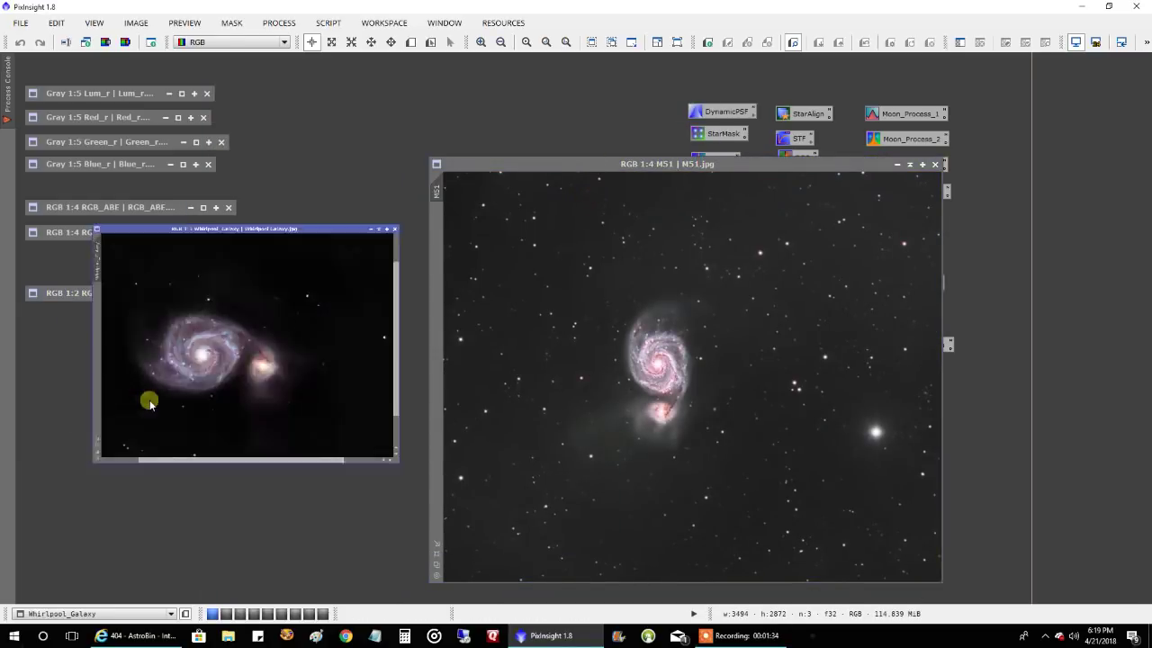
{"action": "left_click_drag", "start_coordinate": [359, 140], "coordinate": [149, 123]}
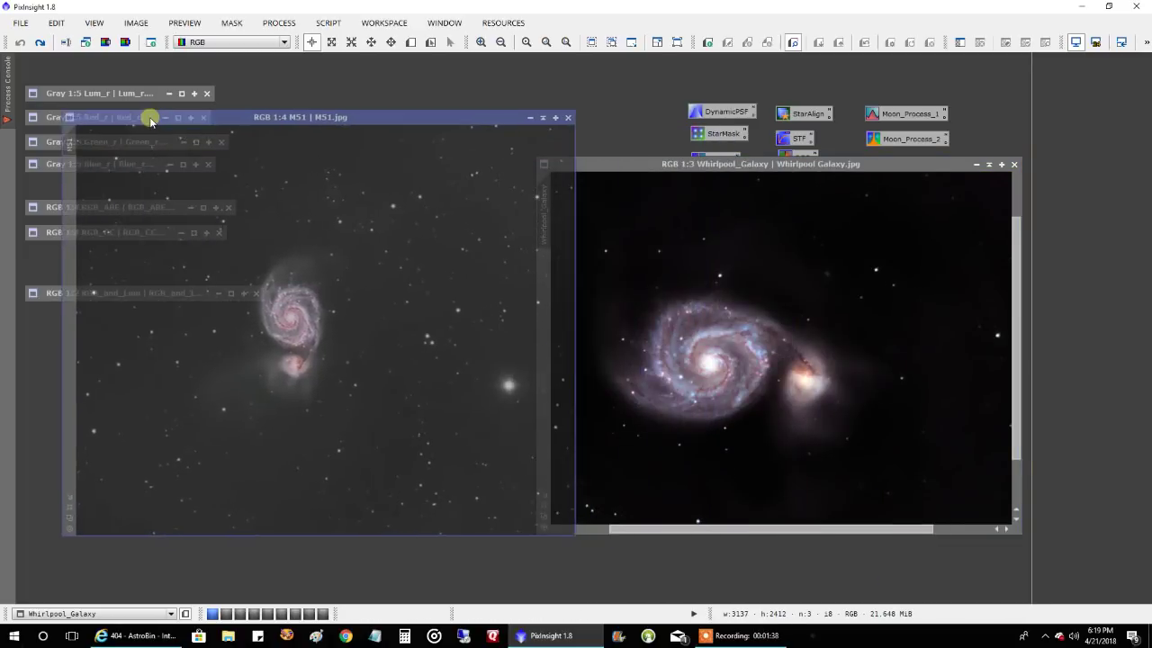
- Zoom and reposition Whirlpool_Galaxy up and right so it sits beside M51
{"action": "left_click", "coordinate": [684, 247]}
{"action": "scroll", "coordinate": [684, 247], "scroll_direction": "down", "scroll_amount": 1}
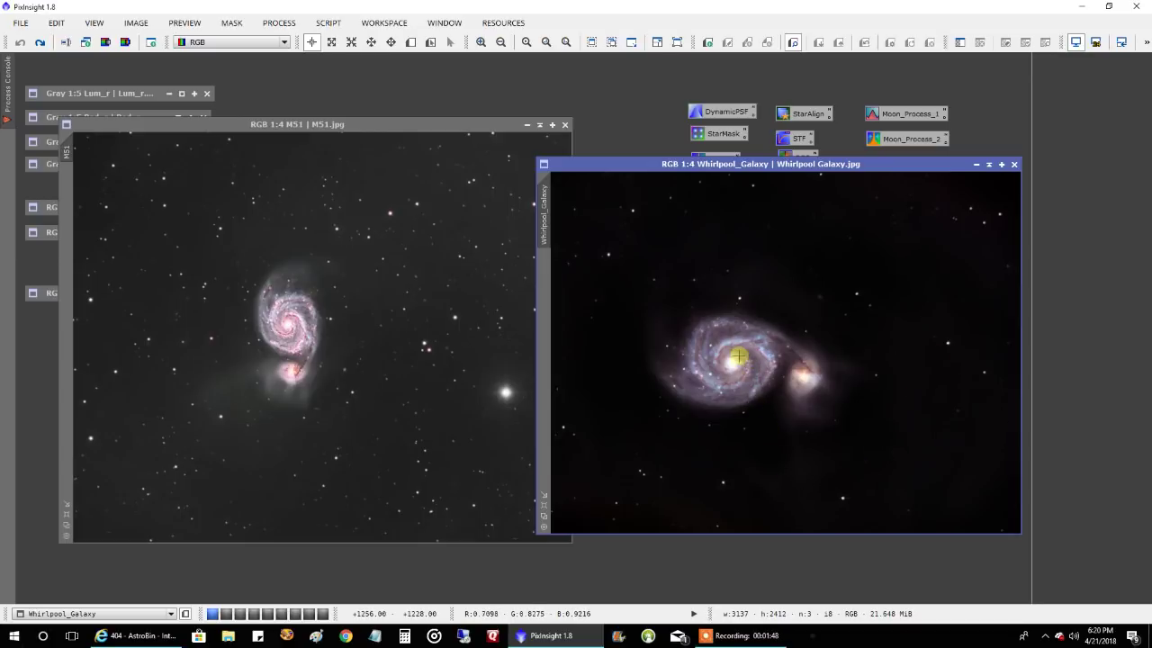
{"action": "scroll", "coordinate": [738, 357], "scroll_direction": "up", "scroll_amount": 1}
{"action": "scroll", "coordinate": [738, 357], "scroll_direction": "up", "scroll_amount": 1}
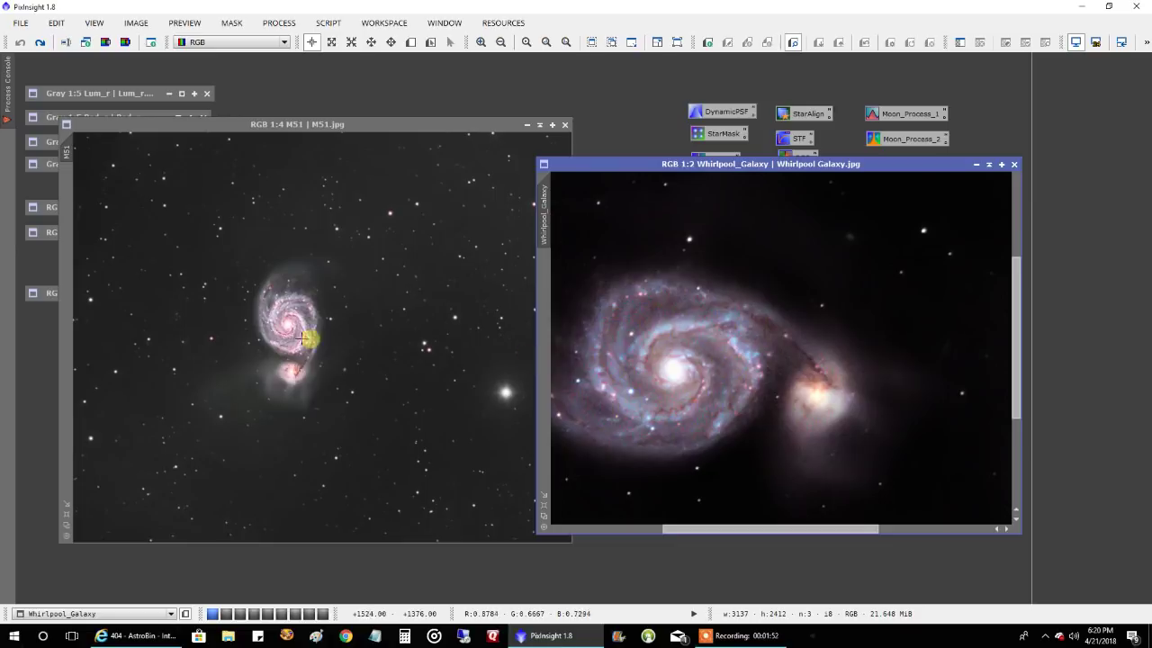
{"action": "scroll", "coordinate": [286, 336], "scroll_direction": "up", "scroll_amount": 2}
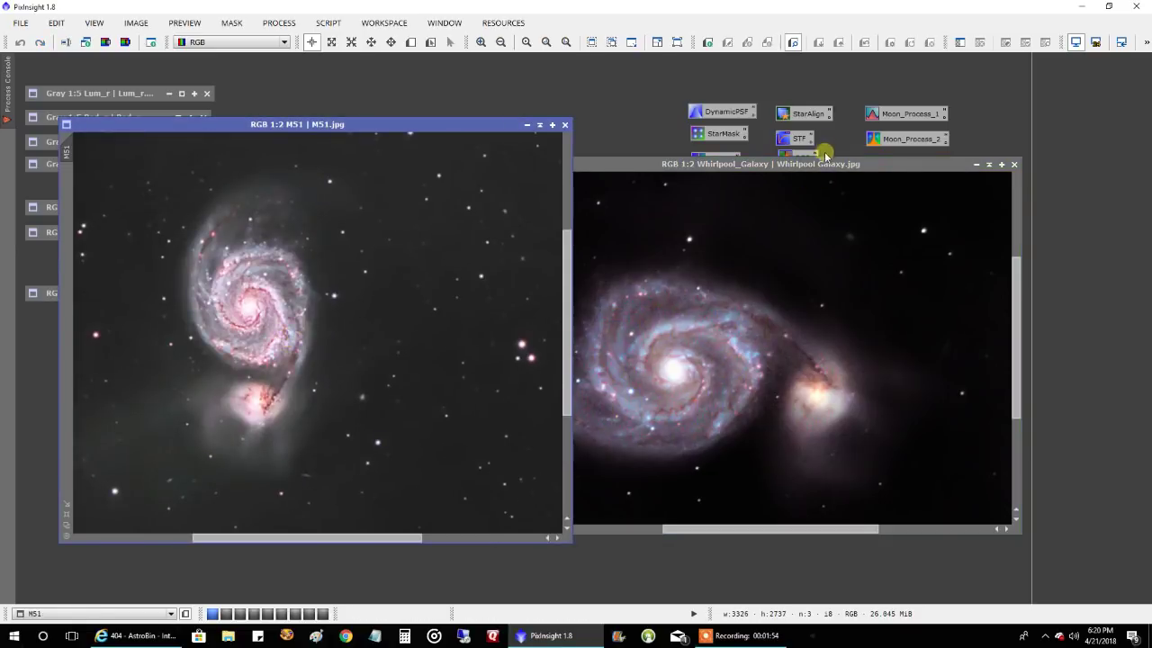
{"action": "left_click_drag", "start_coordinate": [798, 166], "coordinate": [883, 120]}
{"action": "scroll", "coordinate": [784, 238], "scroll_direction": "down", "scroll_amount": 1}
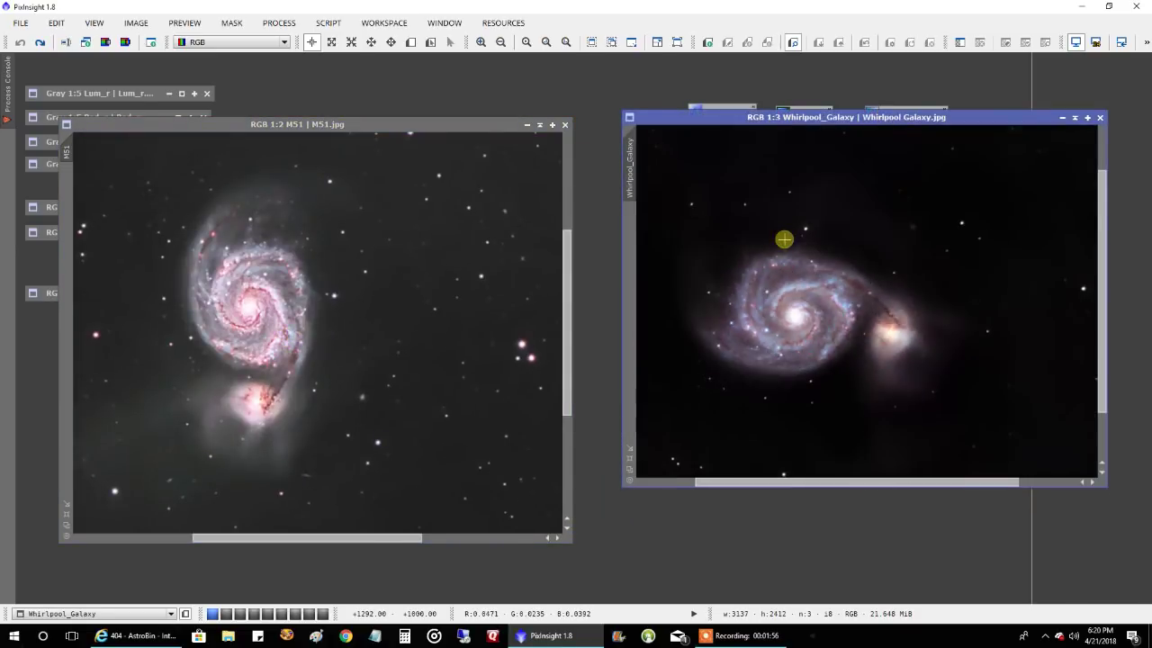
{"action": "scroll", "coordinate": [751, 278], "scroll_direction": "down", "scroll_amount": 1}
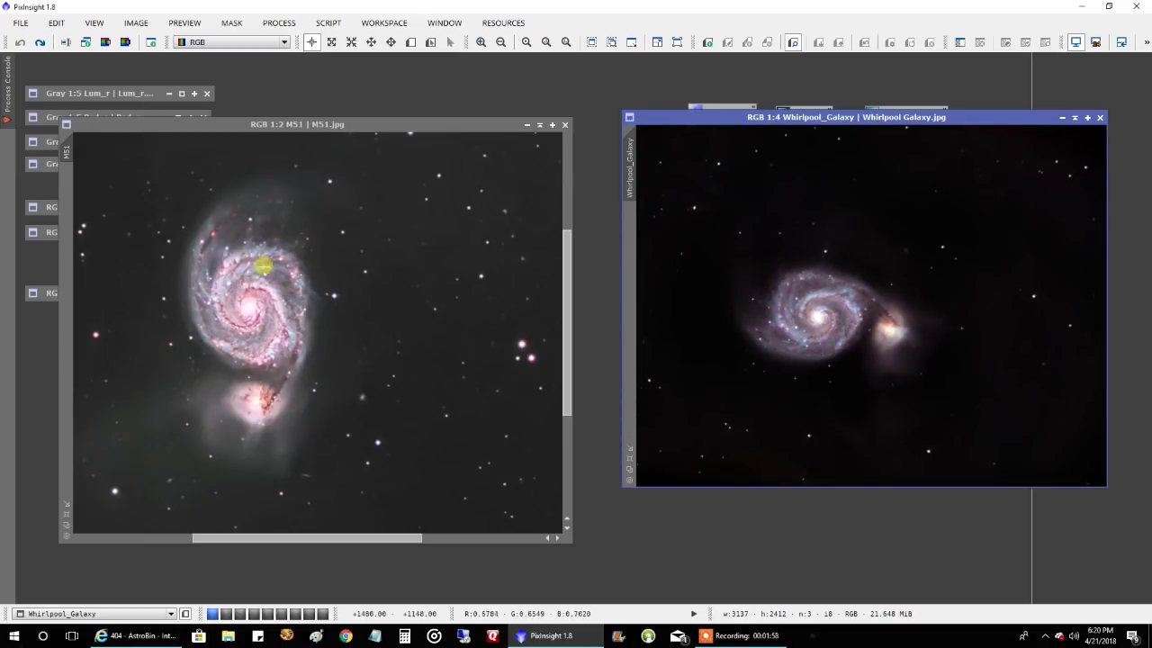
{"action": "scroll", "coordinate": [255, 267], "scroll_direction": "down", "scroll_amount": 1}
{"action": "scroll", "coordinate": [256, 267], "scroll_direction": "down", "scroll_amount": 1}
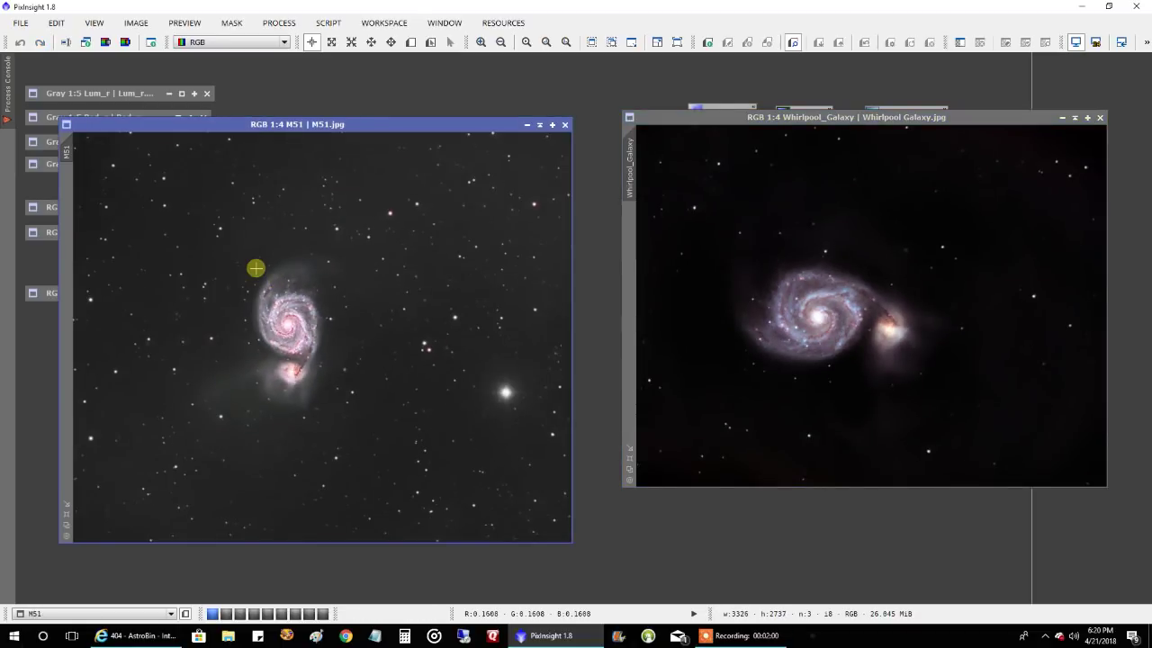